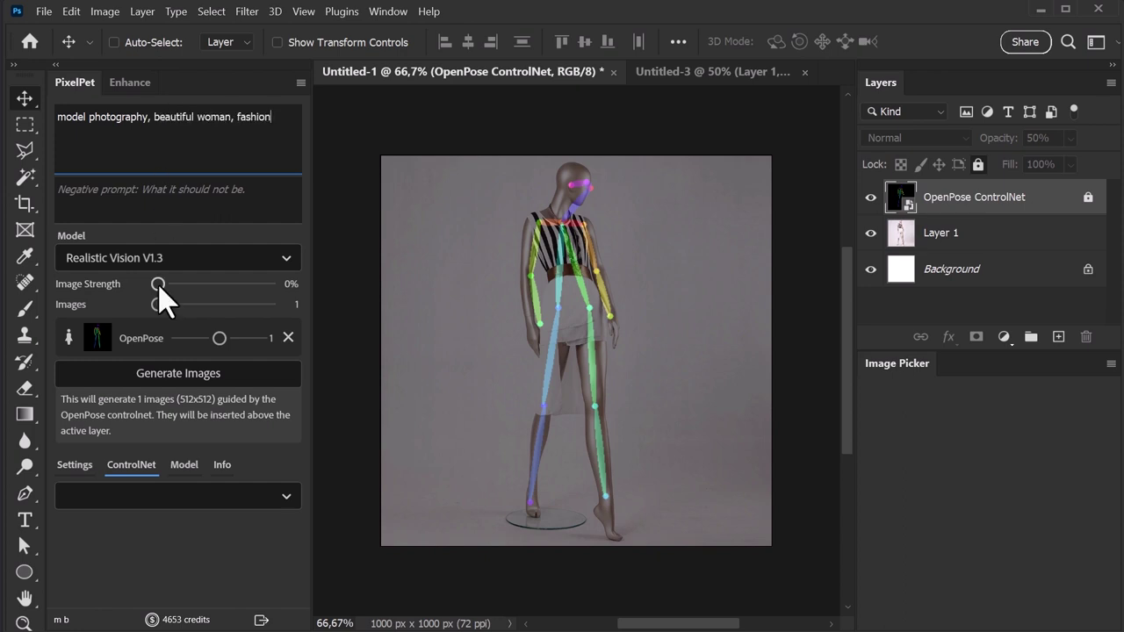
Generate one OpenPose-guided image at 20% image strength, and delete the resulting group with its contents.
{"action": "left_click_drag", "start_coordinate": [159, 286], "coordinate": [177, 285]}
{"action": "left_click", "coordinate": [171, 376]}
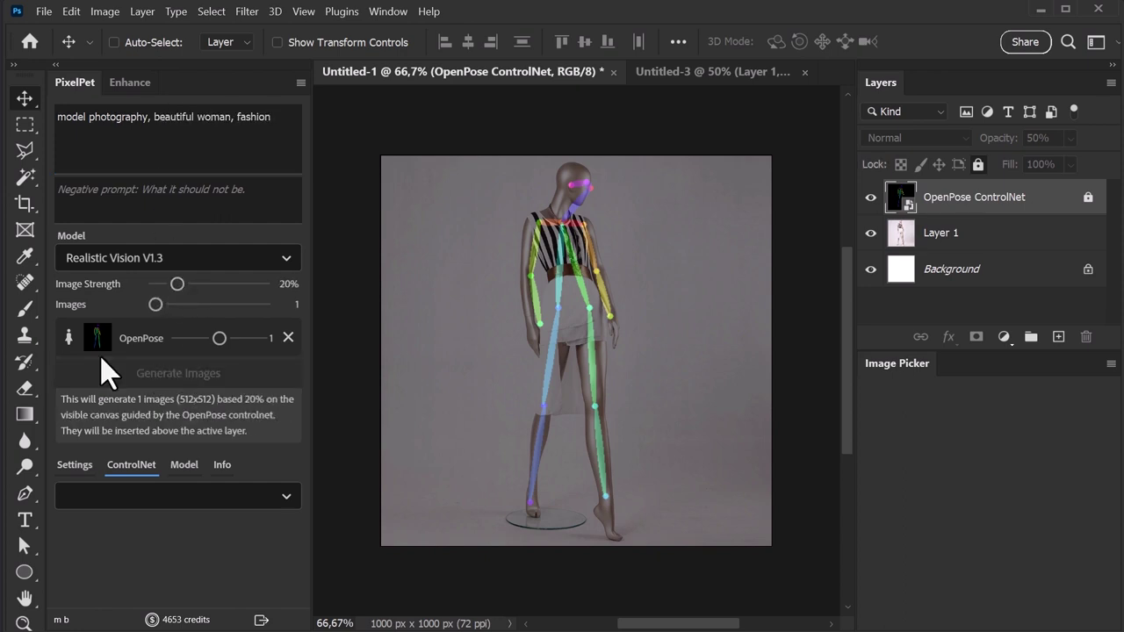
{"action": "left_click", "coordinate": [1085, 337]}
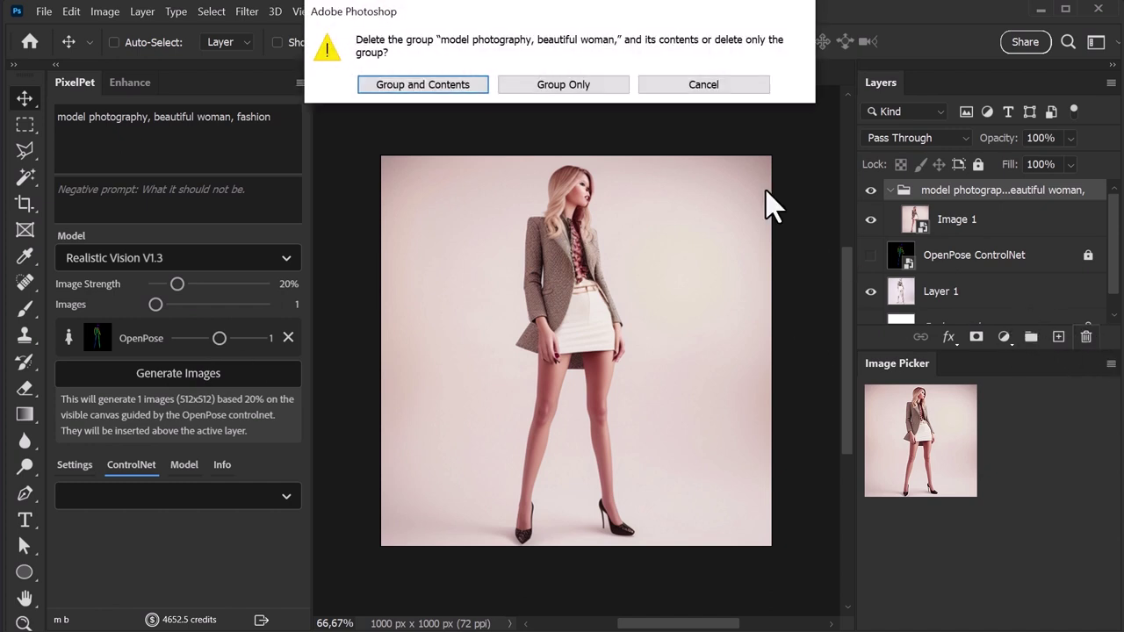
{"action": "left_click", "coordinate": [422, 84]}
Select the full-height area around the mannequin and generate 3 images with 56% image strength and a selection padding of 95.
{"action": "key", "text": "m"}
{"action": "left_click_drag", "start_coordinate": [464, 150], "coordinate": [700, 568]}
{"action": "left_click_drag", "start_coordinate": [616, 465], "coordinate": [586, 465]}
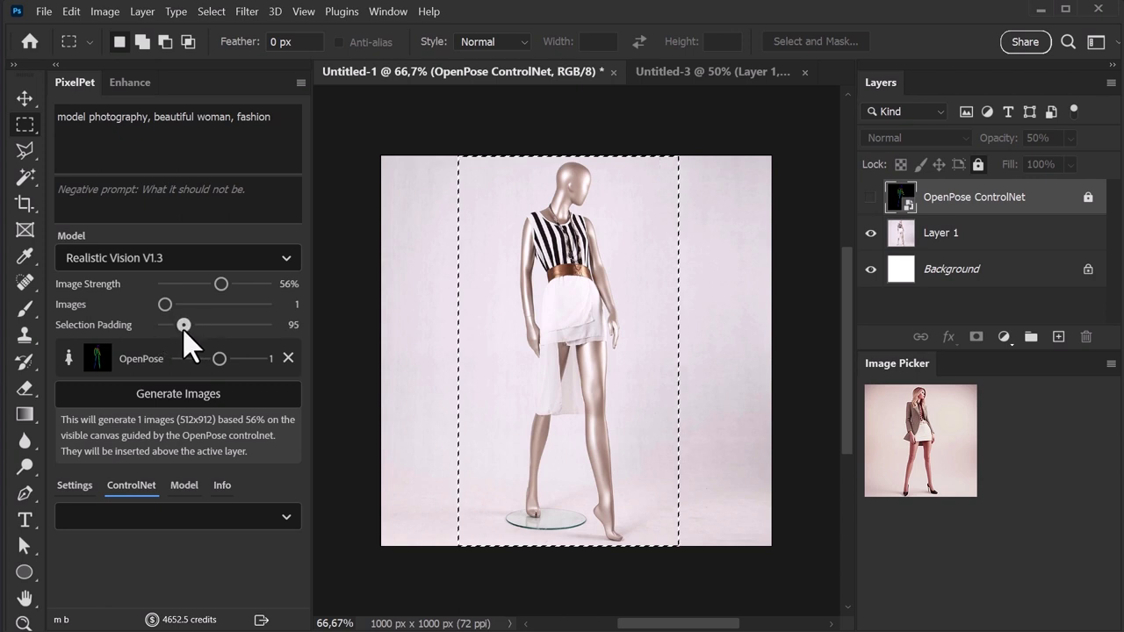
{"action": "left_click_drag", "start_coordinate": [165, 305], "coordinate": [194, 304]}
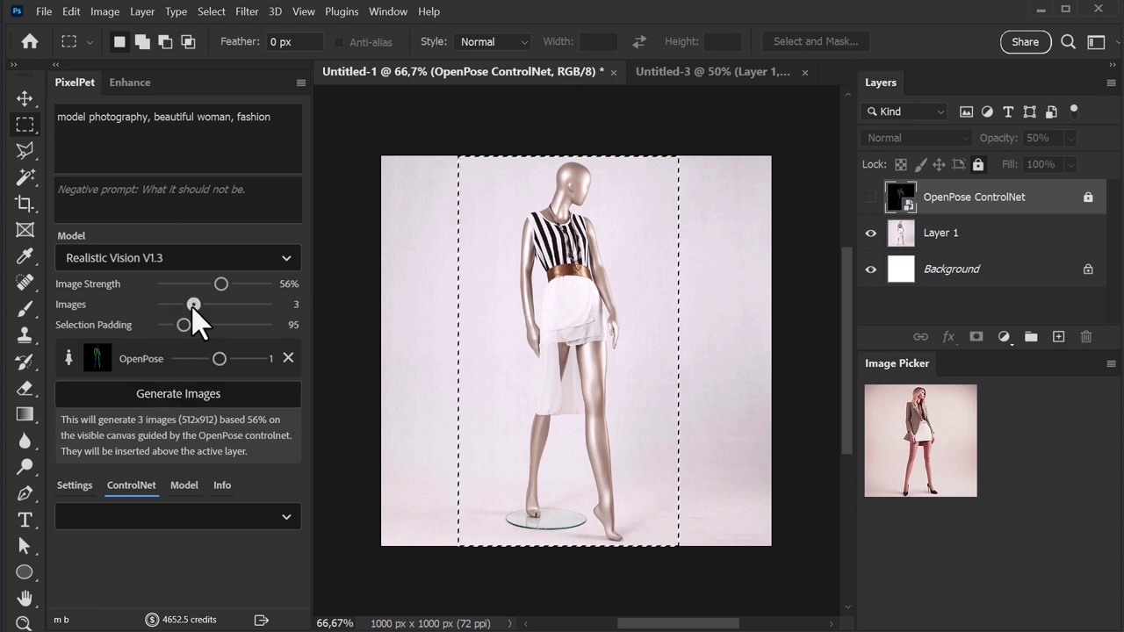
{"action": "left_click", "coordinate": [191, 399]}
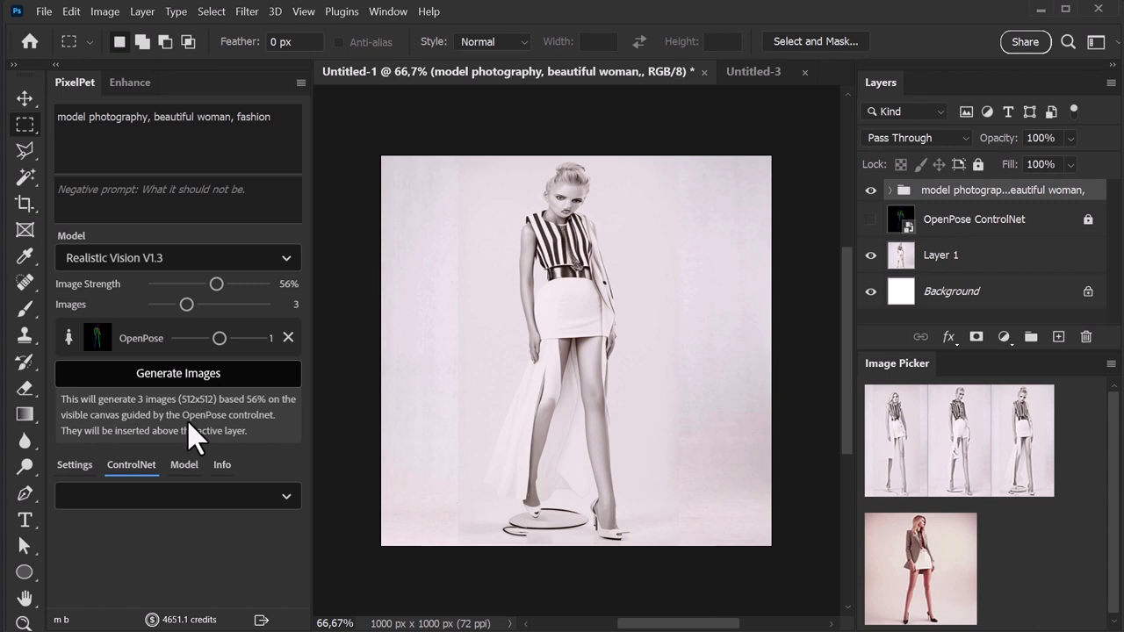
Compare the generated variants with the original mannequin photo and delete the generated group with its contents.
{"action": "left_click", "coordinate": [963, 425]}
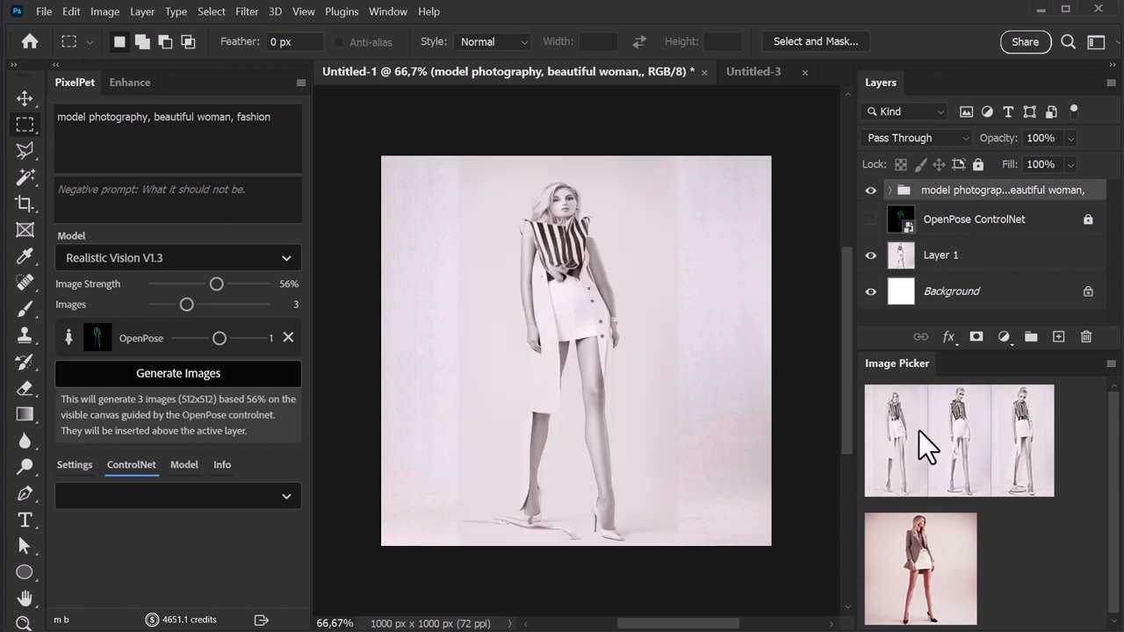
{"action": "left_click", "coordinate": [870, 190]}
{"action": "left_click", "coordinate": [869, 219]}
{"action": "left_click", "coordinate": [870, 218]}
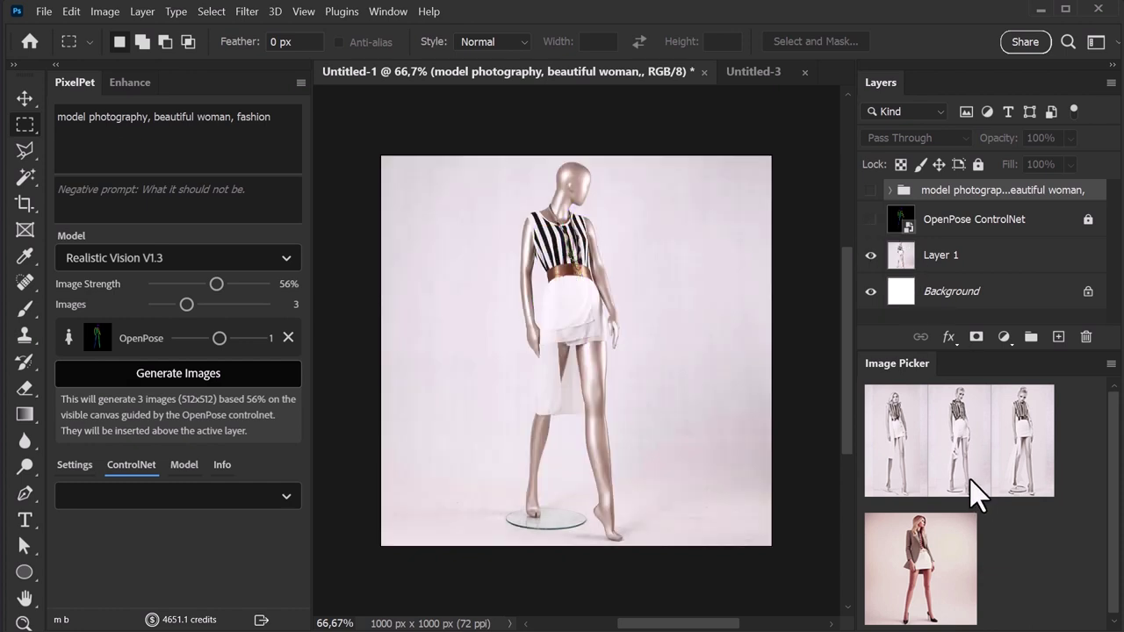
{"action": "key", "text": "Delete"}
{"action": "key", "text": "Return"}
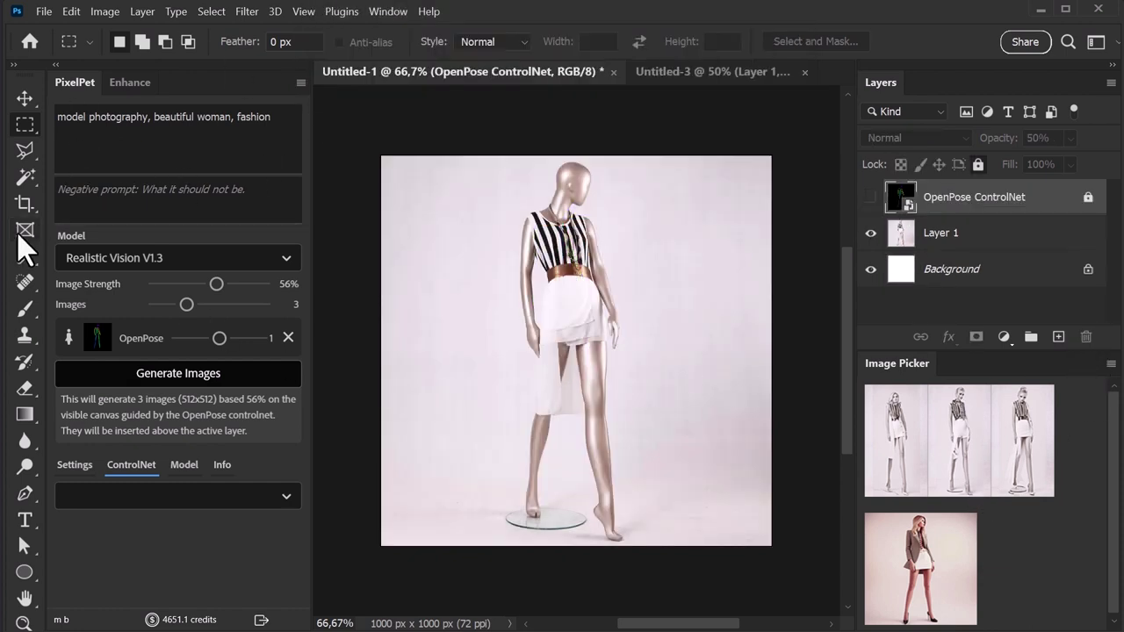
Add a Scribble ControlNet at 512 px resolution as a blank layer for drawing by hand.
{"action": "left_click", "coordinate": [171, 496]}
{"action": "left_click", "coordinate": [137, 530]}
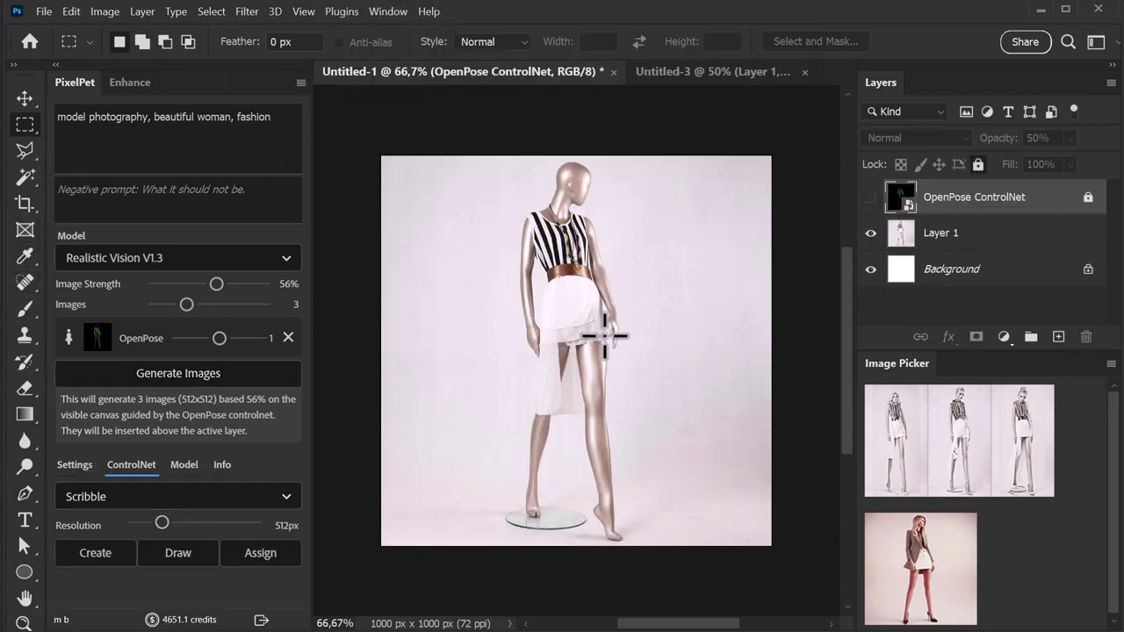
{"action": "left_click", "coordinate": [177, 552]}
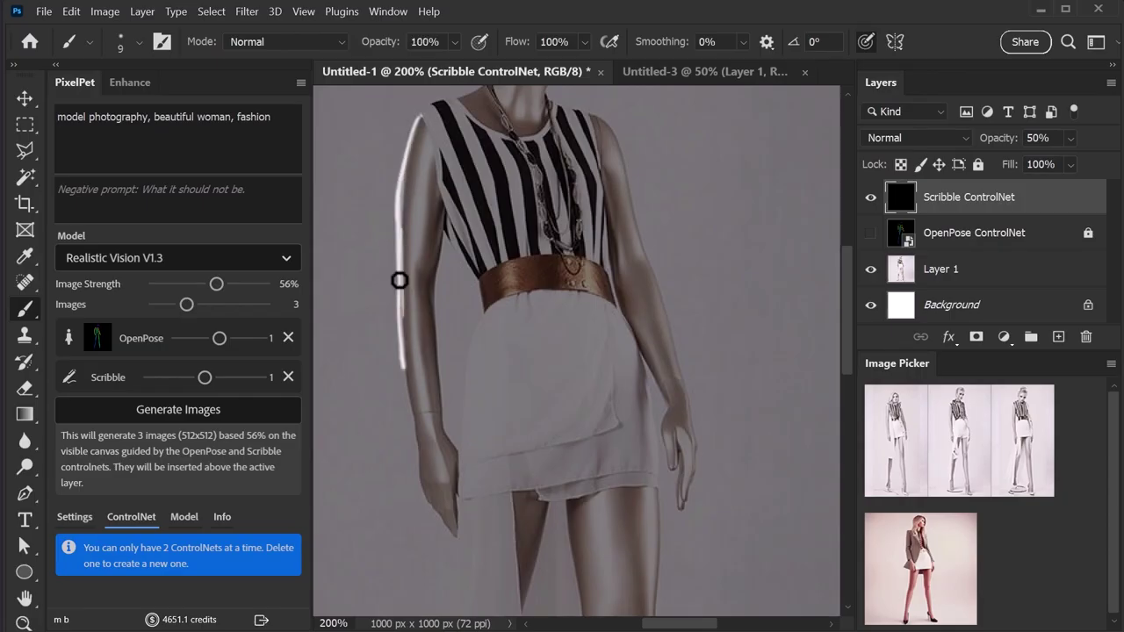
Trace the hanging arm, the long outer skirt edge, and the leg and foot standing on the glass plate with brush strokes.
{"action": "left_click_drag", "start_coordinate": [460, 487], "coordinate": [497, 154]}
{"action": "left_click_drag", "start_coordinate": [501, 184], "coordinate": [480, 395]}
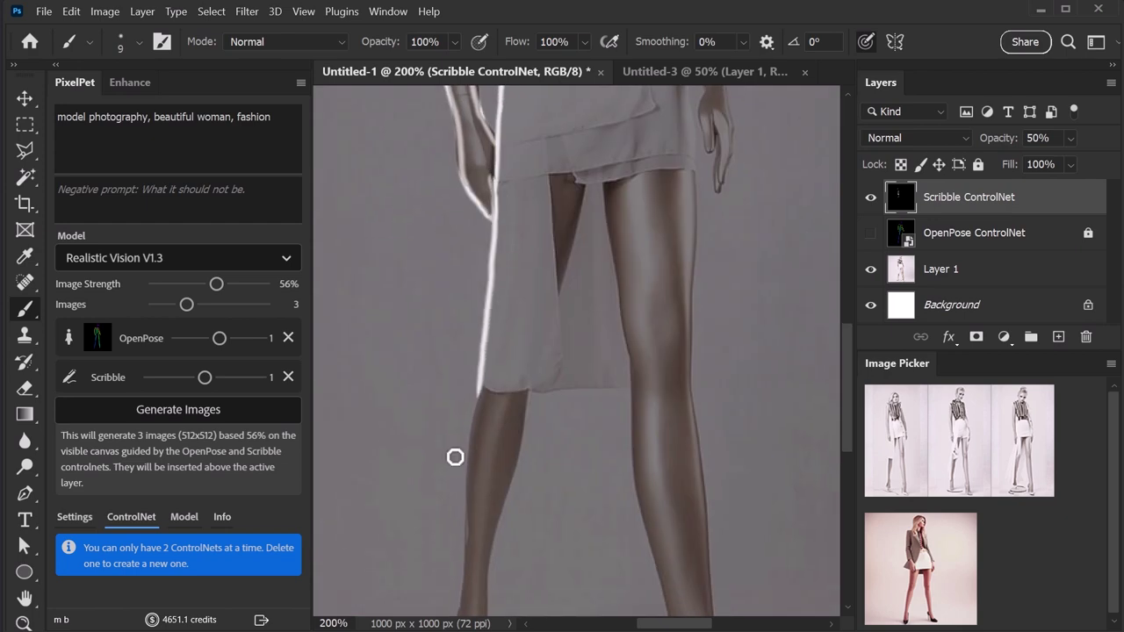
{"action": "left_click_drag", "start_coordinate": [454, 457], "coordinate": [496, 252]}
{"action": "mouse_move", "coordinate": [524, 180]}
{"action": "left_mouse_down"}
{"action": "mouse_move", "coordinate": [492, 444]}
{"action": "mouse_move", "coordinate": [535, 453]}
{"action": "left_mouse_up"}
{"action": "key", "text": "e"}
{"action": "key", "text": "b"}
{"action": "left_click_drag", "start_coordinate": [527, 380], "coordinate": [534, 454]}
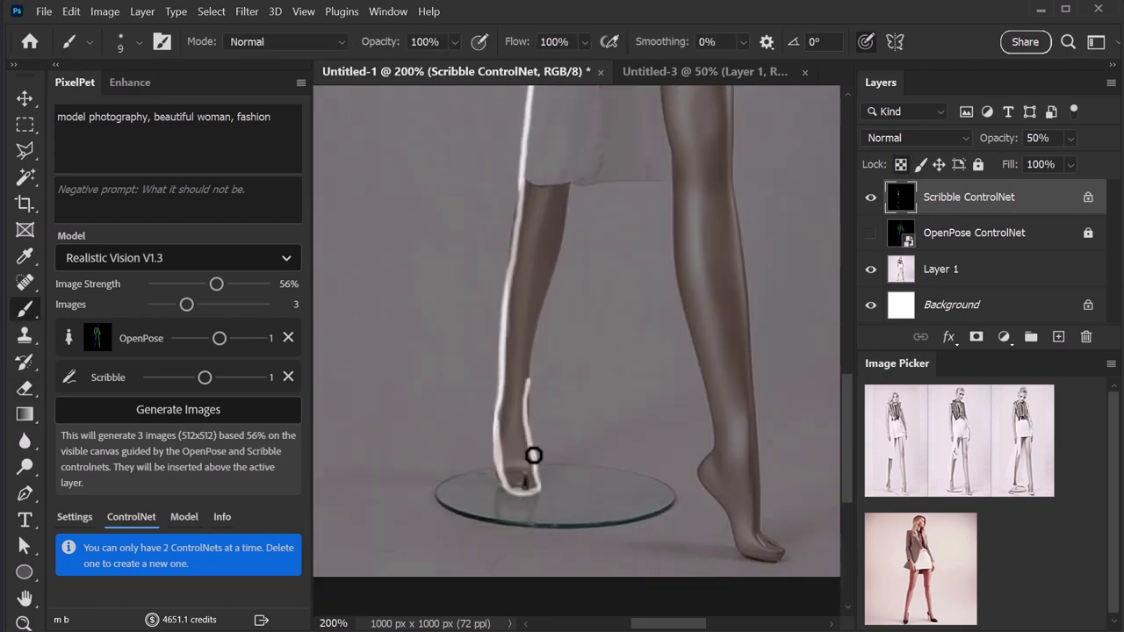
Draw the skirt's lower hem and the inner edge of its long panel, and clean up the hem line with the eraser.
{"action": "scroll", "coordinate": [556, 294], "scroll_direction": "up", "scroll_amount": 3}
{"action": "left_click_drag", "start_coordinate": [621, 316], "coordinate": [479, 309]}
{"action": "left_click_drag", "start_coordinate": [551, 105], "coordinate": [564, 317]}
{"action": "key", "text": "e"}
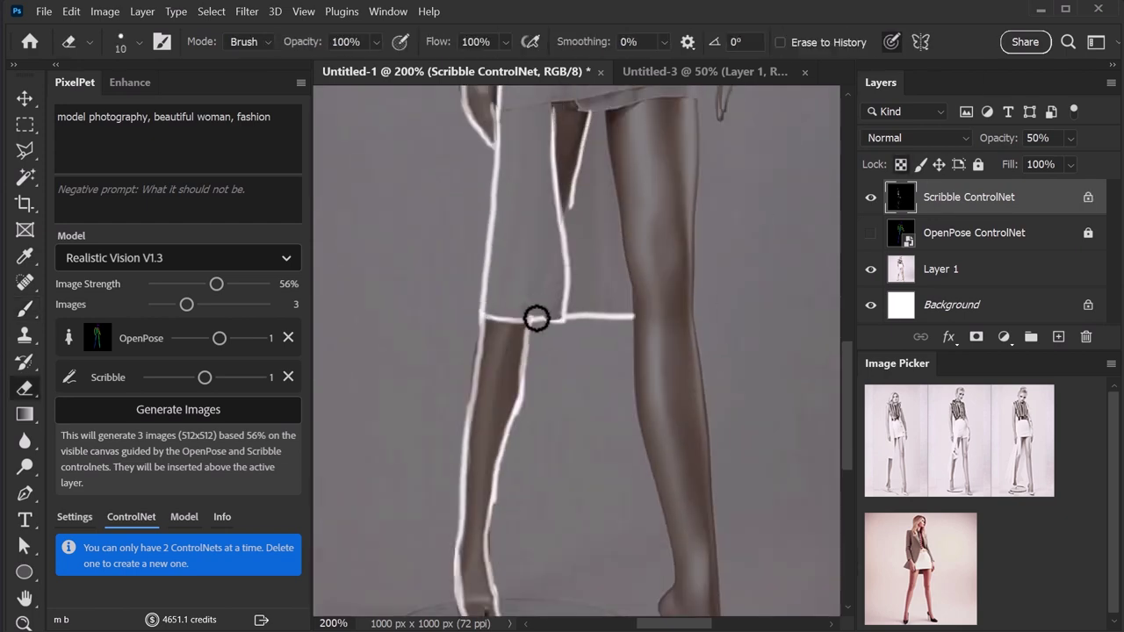
Trace both sides of the mannequin's forward leg down to its pointed foot beside the glass plate.
{"action": "key", "text": "b"}
{"action": "scroll", "coordinate": [475, 221], "scroll_direction": "up", "scroll_amount": 3}
{"action": "scroll", "coordinate": [475, 222], "scroll_direction": "right", "scroll_amount": 3}
{"action": "scroll", "coordinate": [540, 263], "scroll_direction": "down", "scroll_amount": 3}
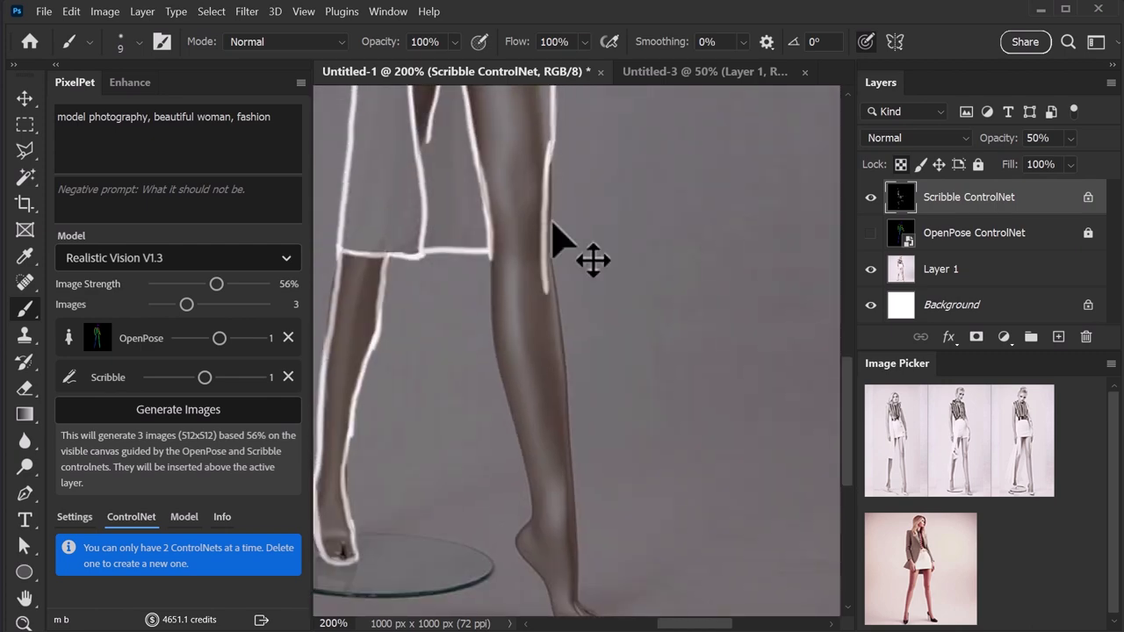
{"action": "scroll", "coordinate": [532, 132], "scroll_direction": "down", "scroll_amount": 3}
{"action": "left_click_drag", "start_coordinate": [510, 349], "coordinate": [571, 468]}
{"action": "left_click_drag", "start_coordinate": [536, 308], "coordinate": [567, 445]}
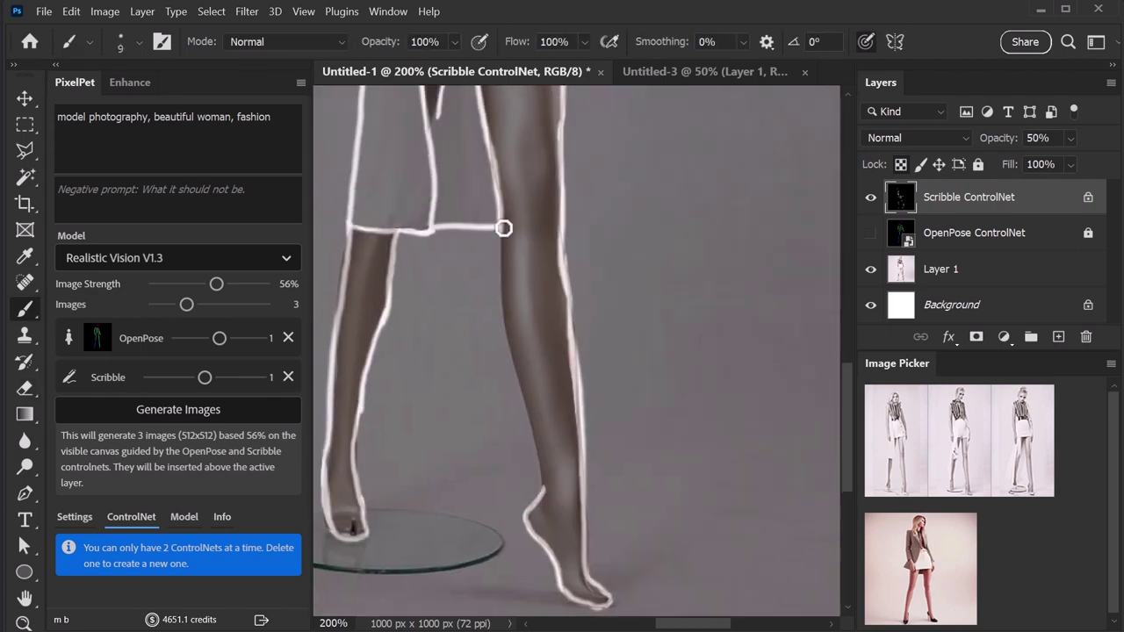
Outline the mannequin's head and face profile, and draw the eye and nose.
{"action": "scroll", "coordinate": [501, 281], "scroll_direction": "up", "scroll_amount": 8}
{"action": "key", "text": "e"}
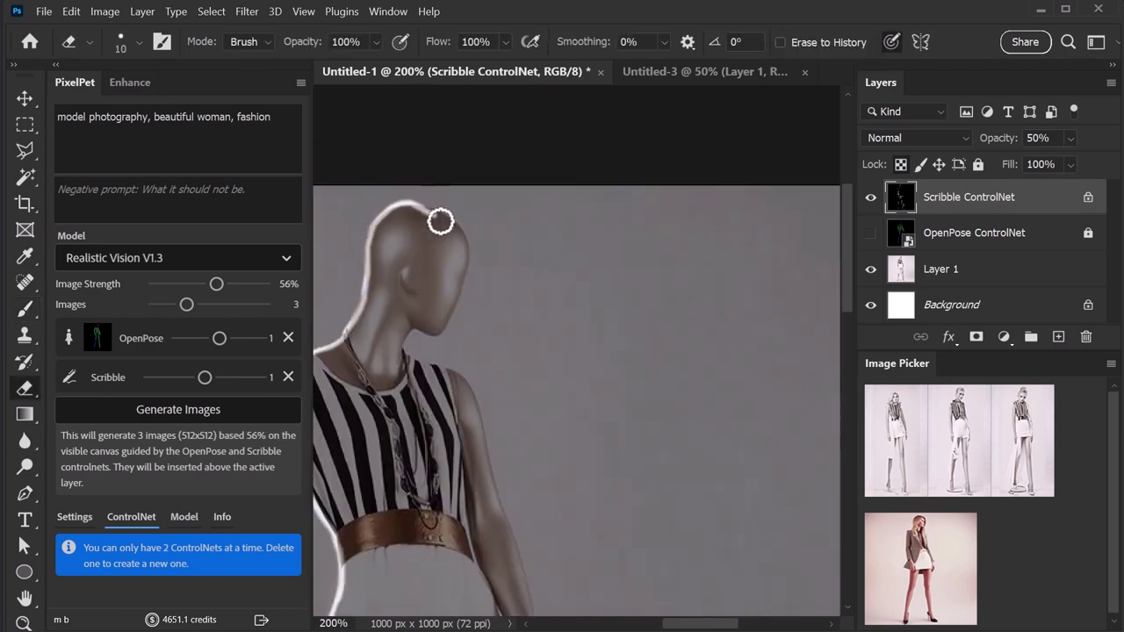
{"action": "key", "text": "b"}
{"action": "left_click_drag", "start_coordinate": [466, 275], "coordinate": [462, 303]}
{"action": "key", "text": "e"}
{"action": "key", "text": "b"}
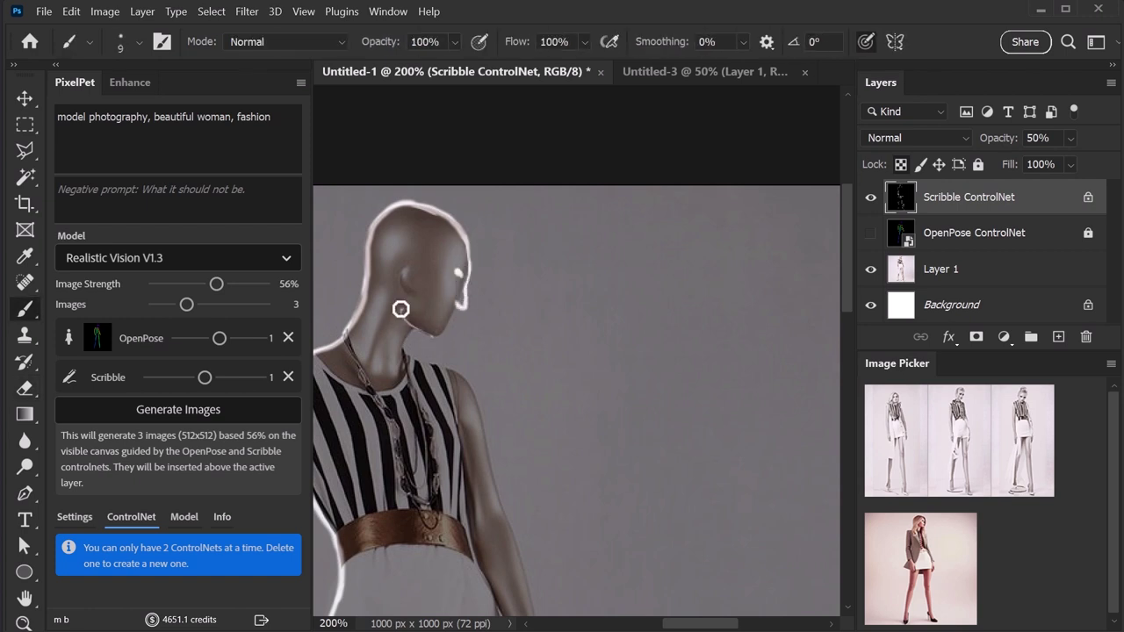
Draw the ear, the jawline and the front of the neck, correcting stray strokes with the eraser.
{"action": "key", "text": "e"}
{"action": "key", "text": "b"}
{"action": "key", "text": "e"}
{"action": "key", "text": "b"}
{"action": "key", "text": "e"}
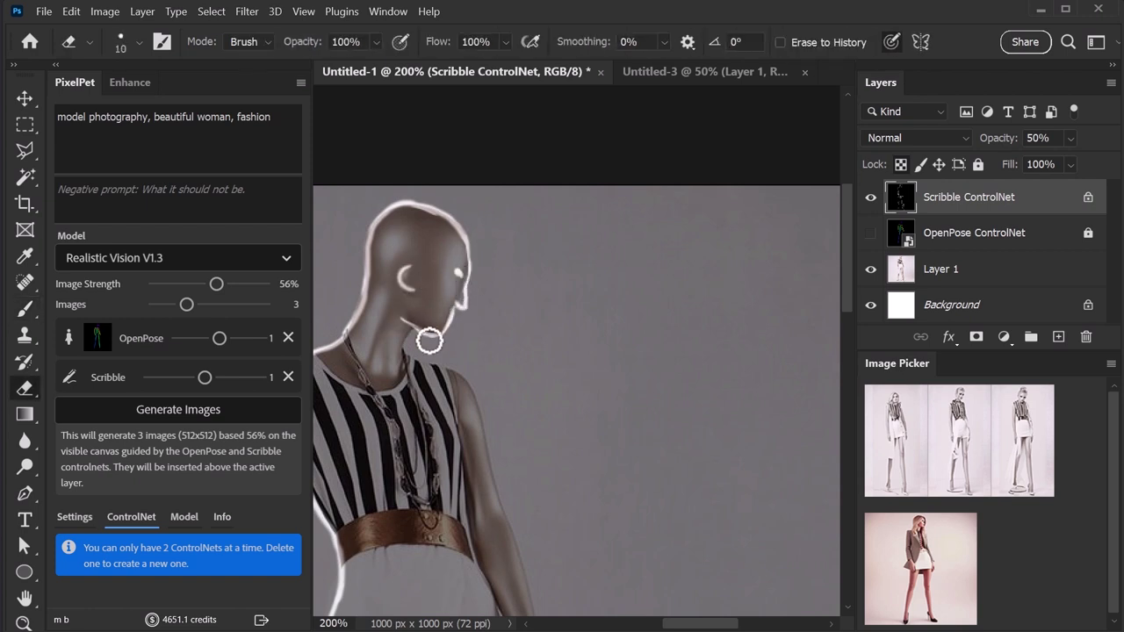
{"action": "key", "text": "b"}
{"action": "left_click_drag", "start_coordinate": [409, 328], "coordinate": [405, 360]}
Trace the shoulder, arm and hand on the side the mannequin is facing, along with the adjacent skirt edge.
{"action": "left_click_drag", "start_coordinate": [480, 364], "coordinate": [446, 214]}
{"action": "key", "text": "e"}
{"action": "key", "text": "b"}
{"action": "mouse_move", "coordinate": [375, 205]}
{"action": "left_mouse_down"}
{"action": "mouse_move", "coordinate": [453, 296]}
{"action": "mouse_move", "coordinate": [510, 511]}
{"action": "left_mouse_up"}
{"action": "left_click_drag", "start_coordinate": [510, 519], "coordinate": [490, 305]}
{"action": "left_click_drag", "start_coordinate": [492, 299], "coordinate": [488, 365]}
Finish the scribble with the top's side edges and a horizontal chest line, and generate 3 images guided by both ControlNets.
{"action": "scroll", "coordinate": [451, 249], "scroll_direction": "up", "scroll_amount": 2}
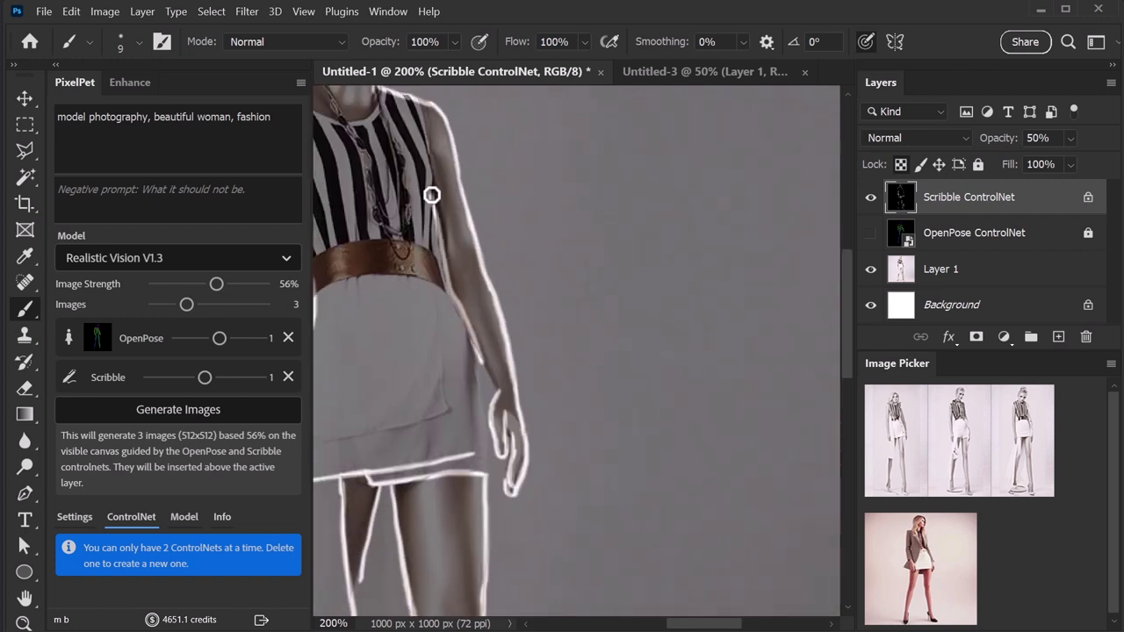
{"action": "scroll", "coordinate": [435, 268], "scroll_direction": "up", "scroll_amount": 3}
{"action": "scroll", "coordinate": [420, 325], "scroll_direction": "left", "scroll_amount": 2}
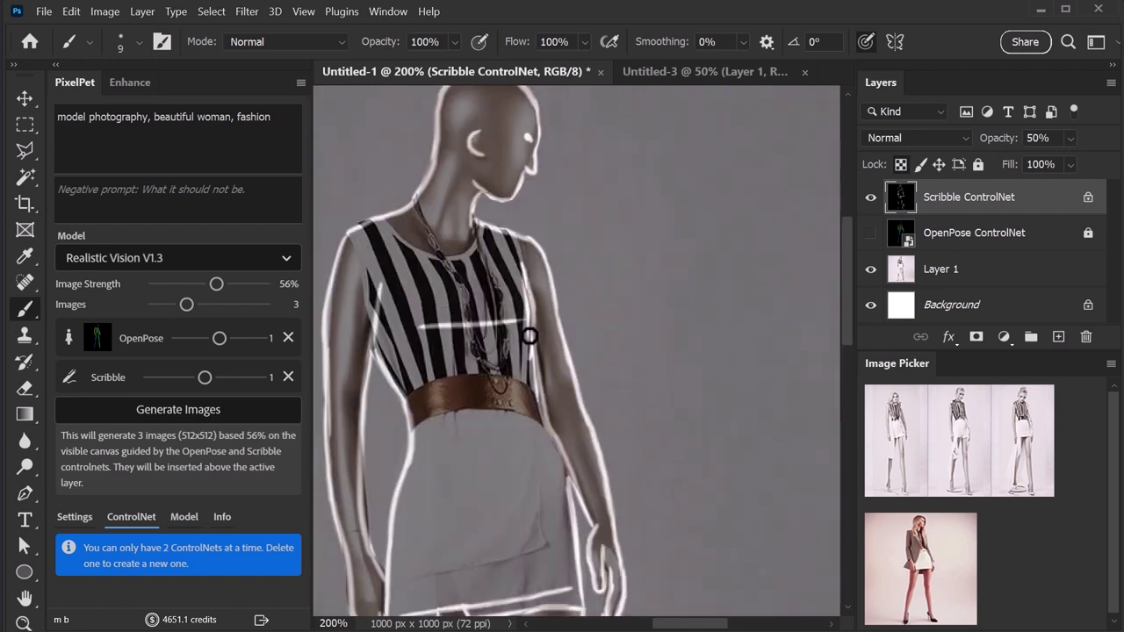
{"action": "left_click", "coordinate": [230, 409]}
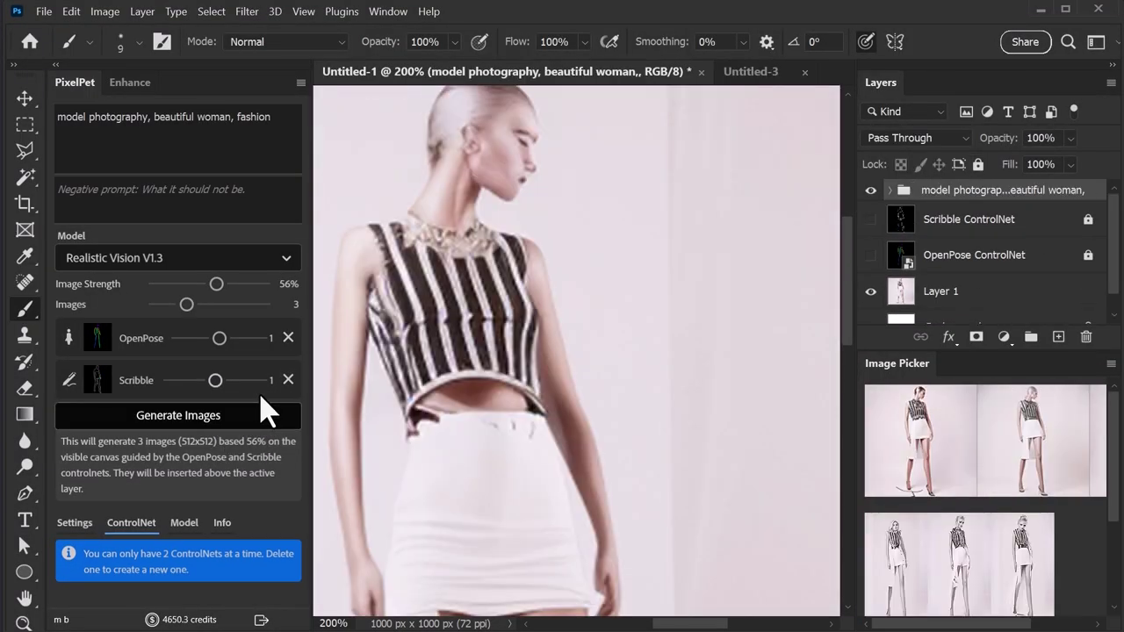
Review the generated variants at full-figure view and show the one with the high-collared striped top and long skirt panel.
{"action": "key", "text": "z"}
{"action": "left_click_drag", "start_coordinate": [660, 348], "coordinate": [587, 362]}
{"action": "left_click_drag", "start_coordinate": [614, 373], "coordinate": [706, 165]}
{"action": "left_click_drag", "start_coordinate": [650, 297], "coordinate": [585, 305]}
{"action": "left_click_drag", "start_coordinate": [595, 294], "coordinate": [549, 361]}
{"action": "left_click_drag", "start_coordinate": [992, 625], "coordinate": [1053, 625]}
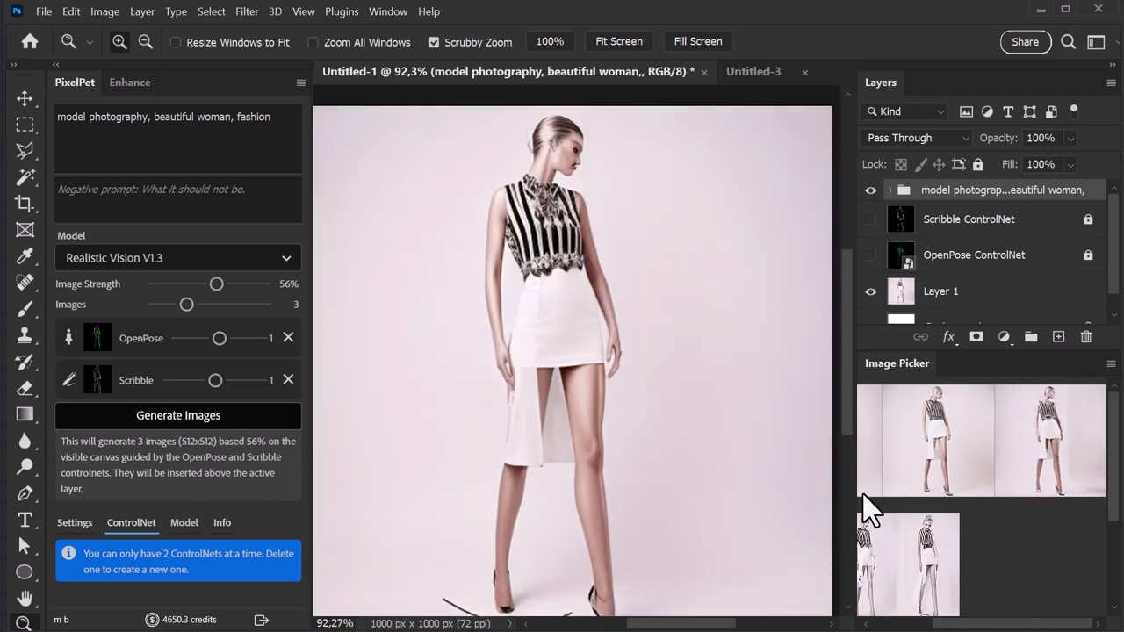
Set the marquee feather to 44 px and select the area around the model's head, shifting the selection to centre it.
{"action": "scroll", "coordinate": [617, 316], "scroll_direction": "up", "scroll_amount": 5}
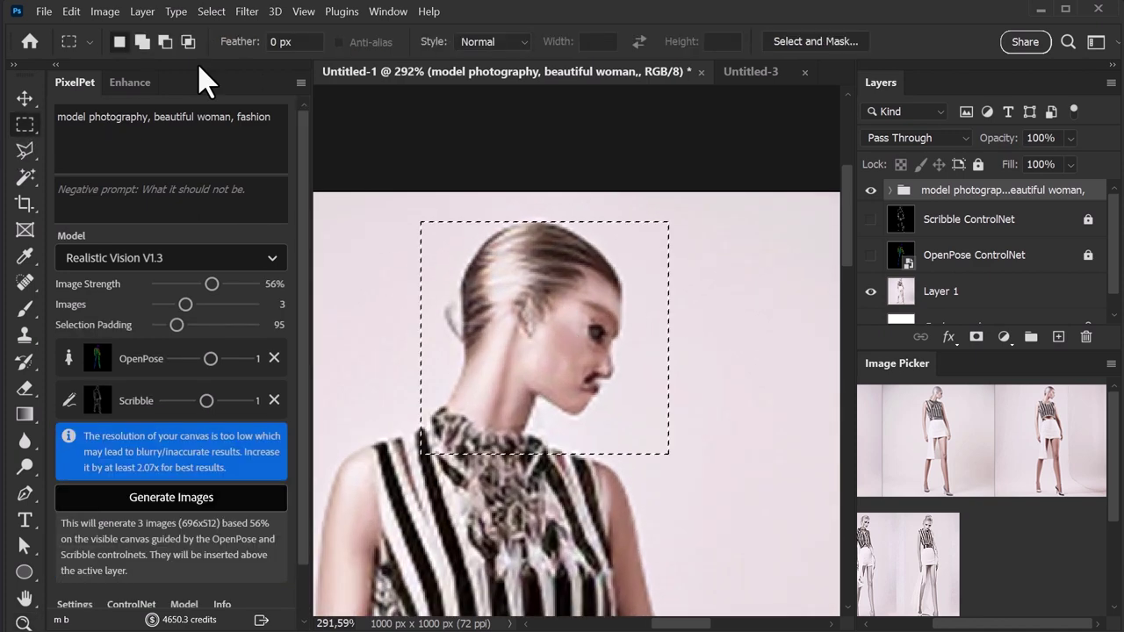
{"action": "left_click", "coordinate": [241, 43]}
{"action": "type", "text": "44"}
{"action": "left_click", "coordinate": [123, 83]}
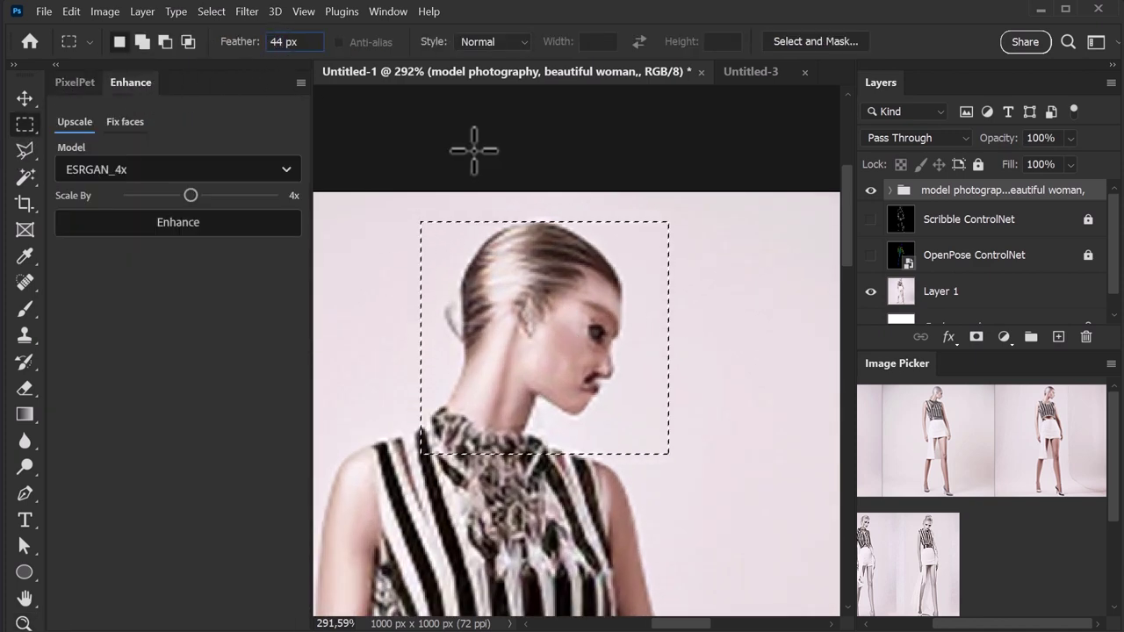
{"action": "left_click", "coordinate": [434, 231]}
{"action": "left_click_drag", "start_coordinate": [409, 208], "coordinate": [657, 441]}
{"action": "left_click_drag", "start_coordinate": [524, 376], "coordinate": [543, 368]}
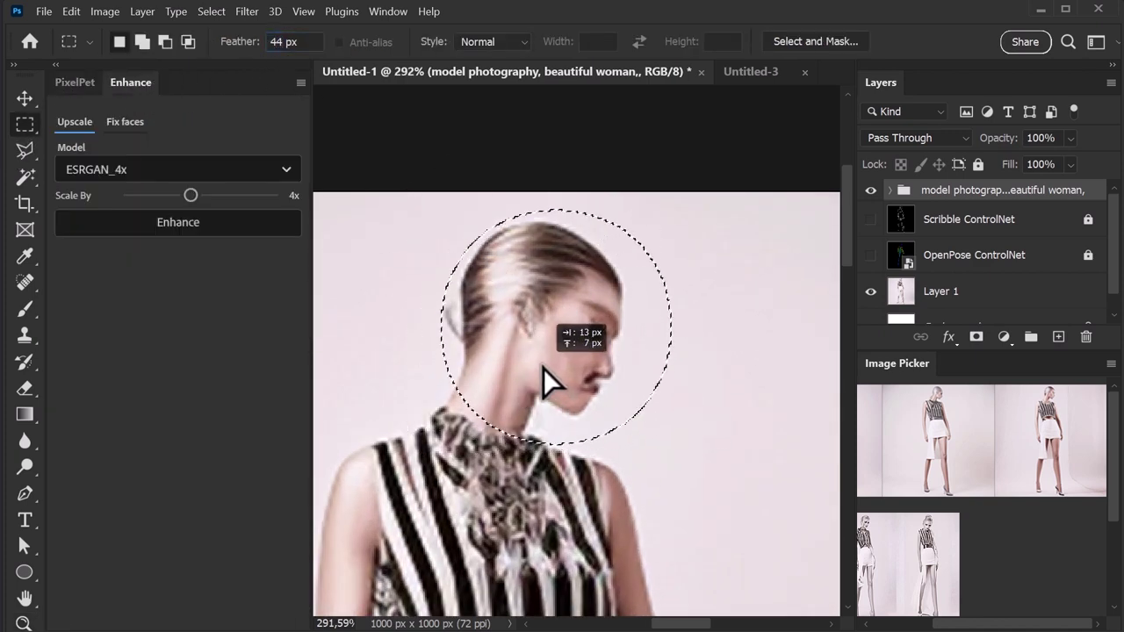
Try Fix Faces on the selected head and undo it.
{"action": "left_click", "coordinate": [125, 121]}
{"action": "left_click", "coordinate": [181, 154]}
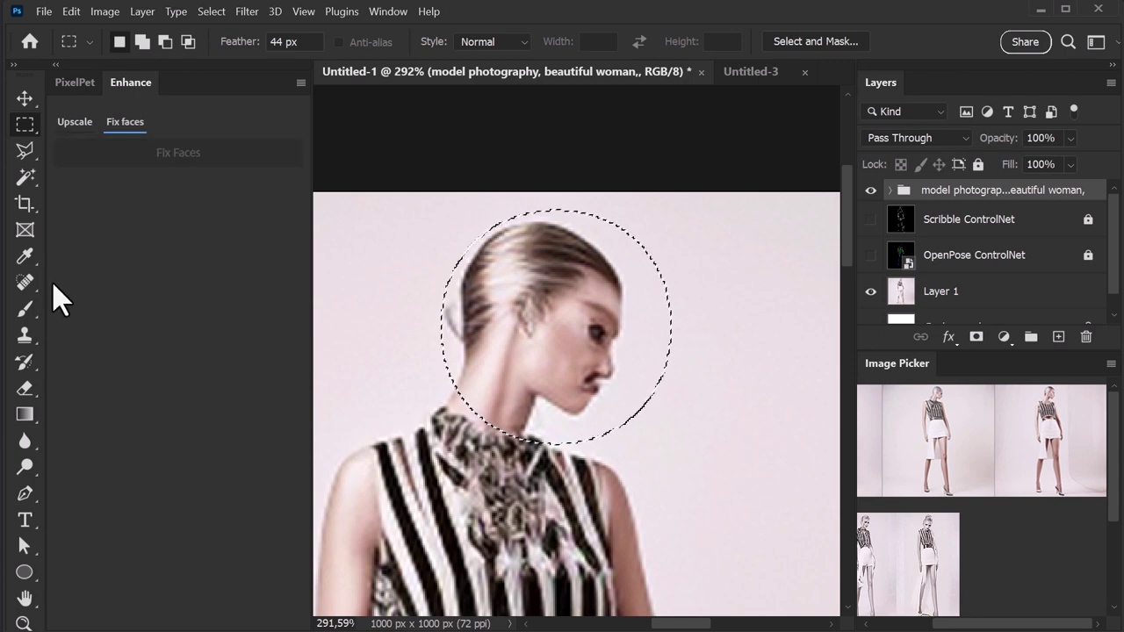
{"action": "key", "text": "ctrl+z"}
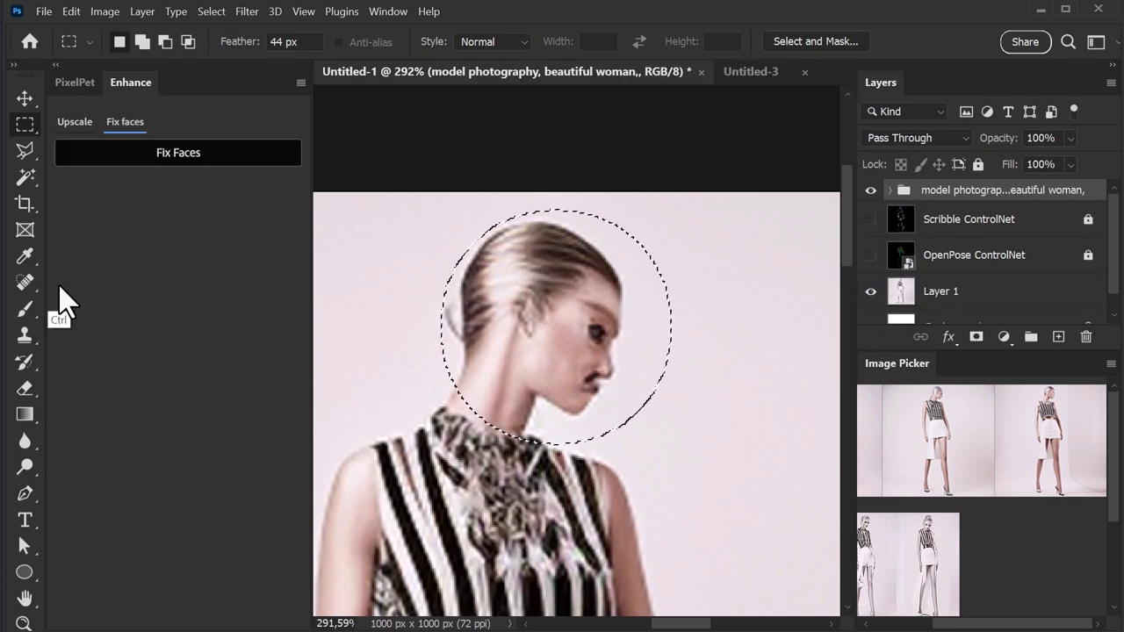
Select a larger feathered area around the head and collar, and generate 3 new images for it with the same prompt.
{"action": "mouse_move", "coordinate": [397, 191]}
{"action": "left_mouse_down"}
{"action": "mouse_move", "coordinate": [764, 522]}
{"action": "mouse_move", "coordinate": [397, 191]}
{"action": "left_mouse_up"}
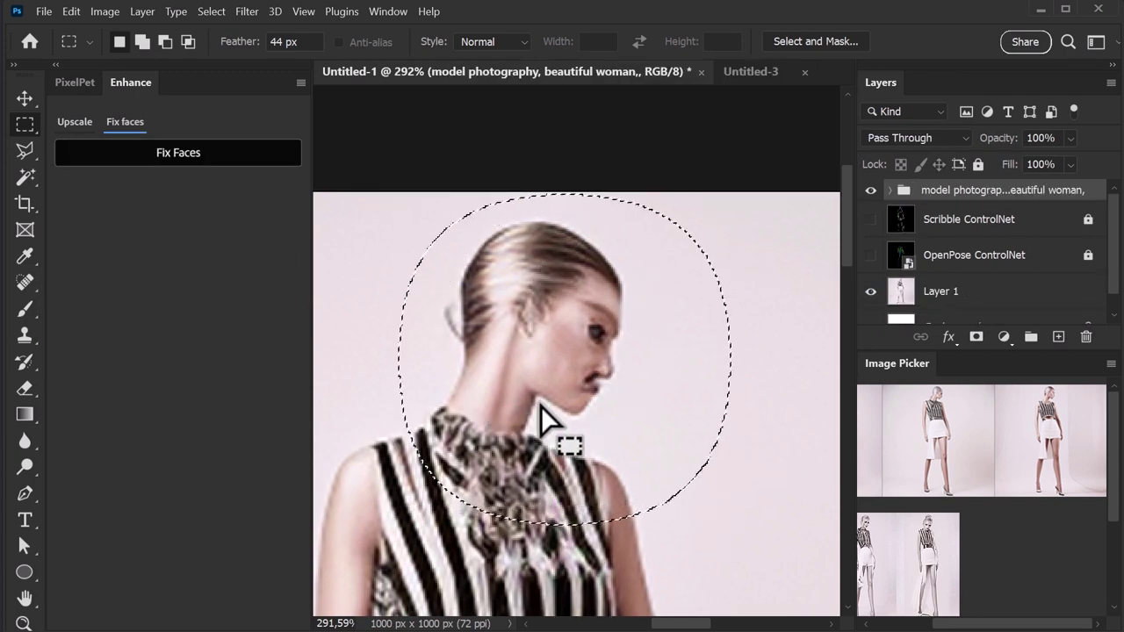
{"action": "left_click_drag", "start_coordinate": [541, 406], "coordinate": [509, 413]}
{"action": "left_click", "coordinate": [75, 82]}
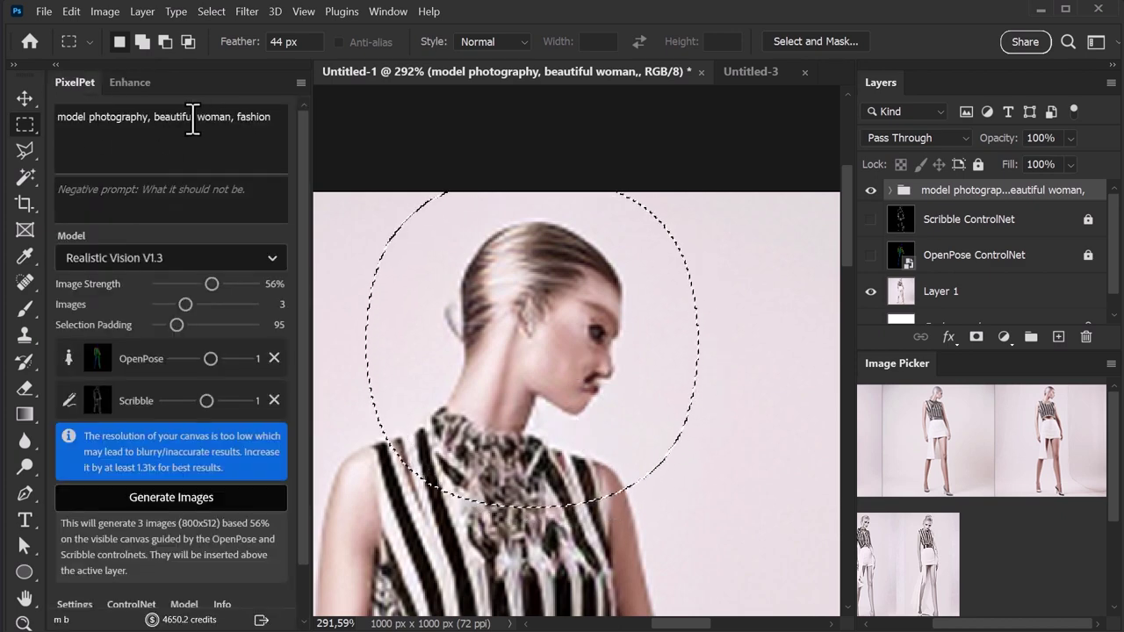
{"action": "left_click", "coordinate": [151, 119]}
{"action": "left_click", "coordinate": [188, 503]}
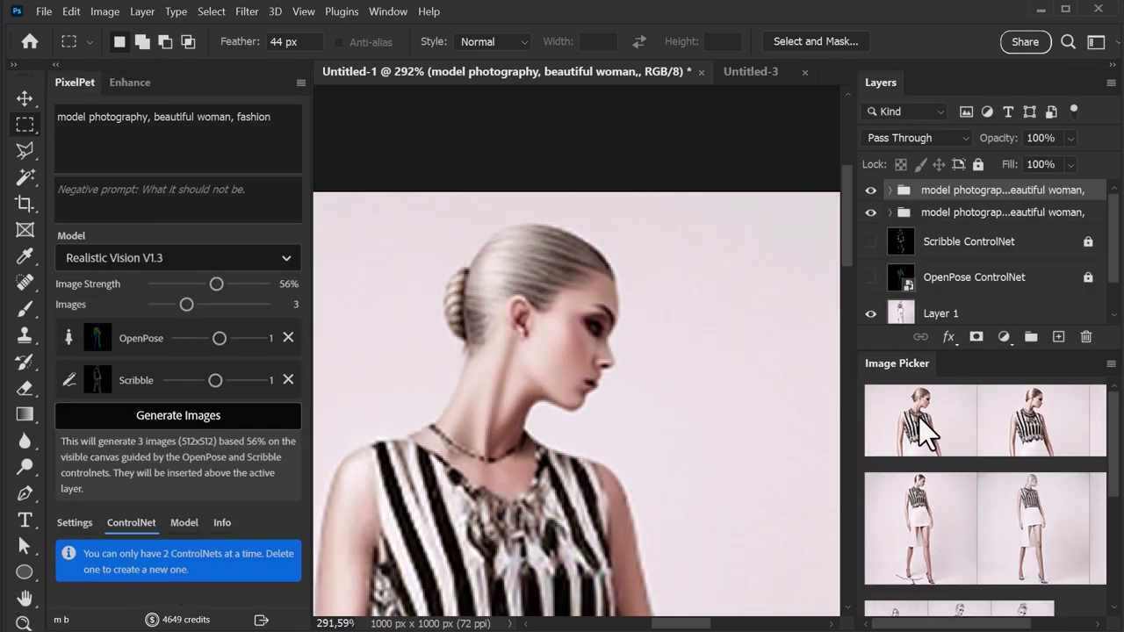
Compare the new head variants and keep the one with the jewelled hair clip and necklace.
{"action": "left_click", "coordinate": [995, 448]}
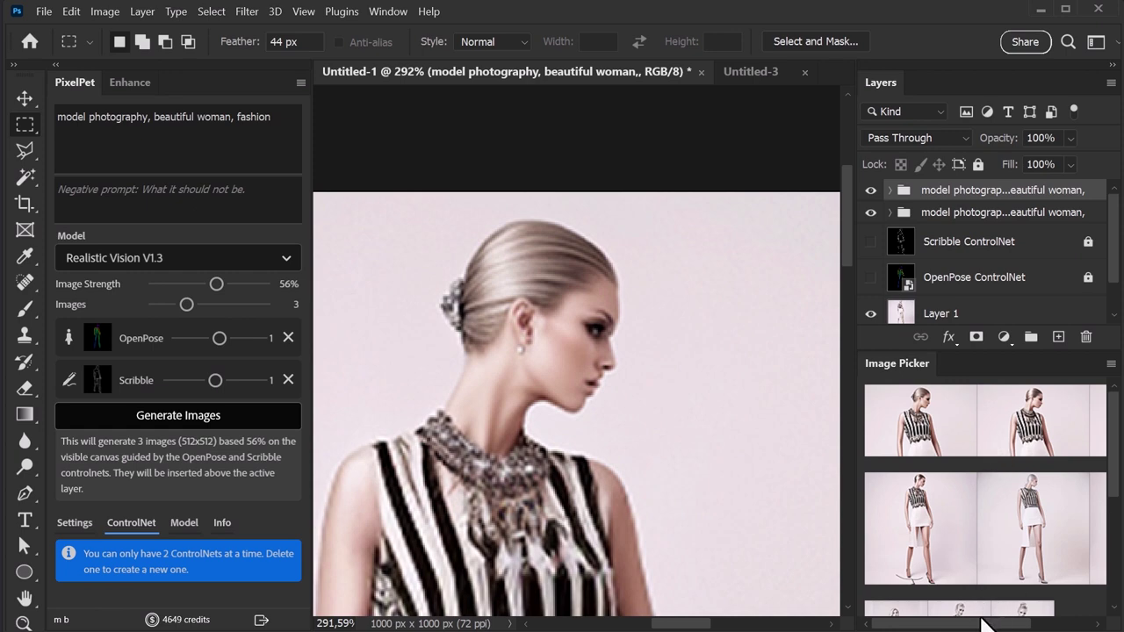
{"action": "left_click", "coordinate": [978, 444]}
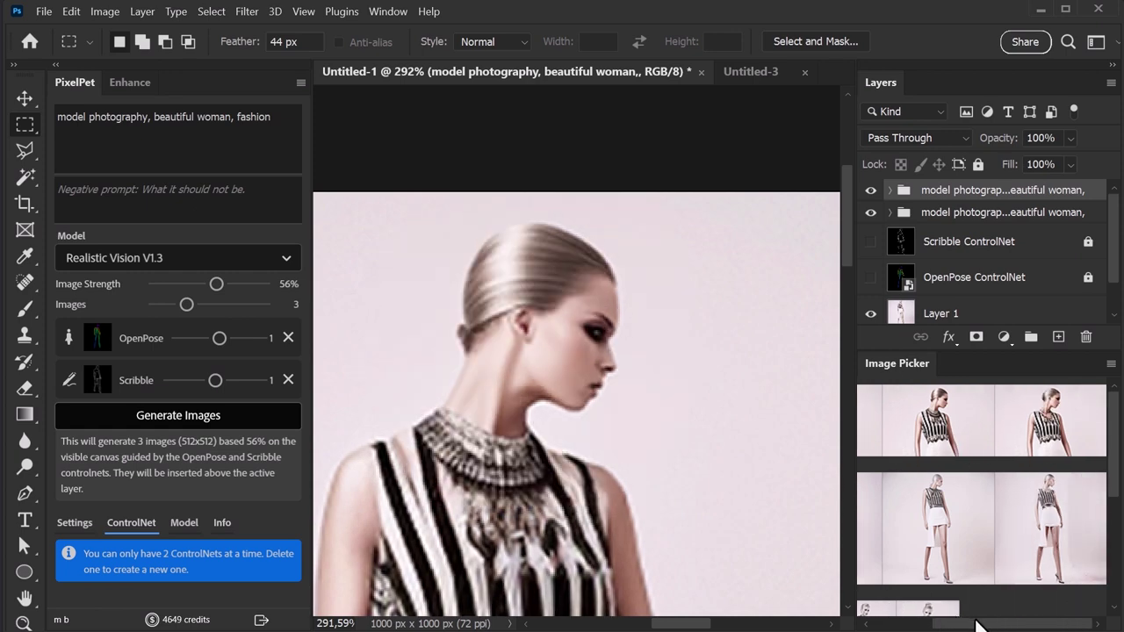
{"action": "left_click", "coordinate": [877, 507]}
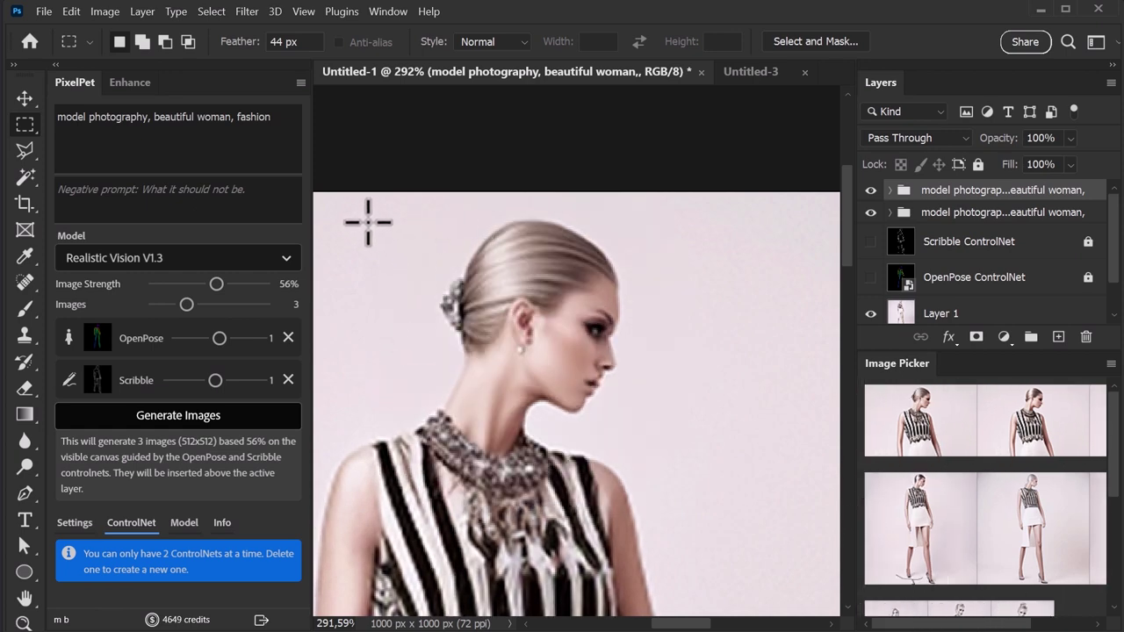
Select the area around the model's new head and apply Fix Faces to it.
{"action": "left_click_drag", "start_coordinate": [368, 222], "coordinate": [685, 465]}
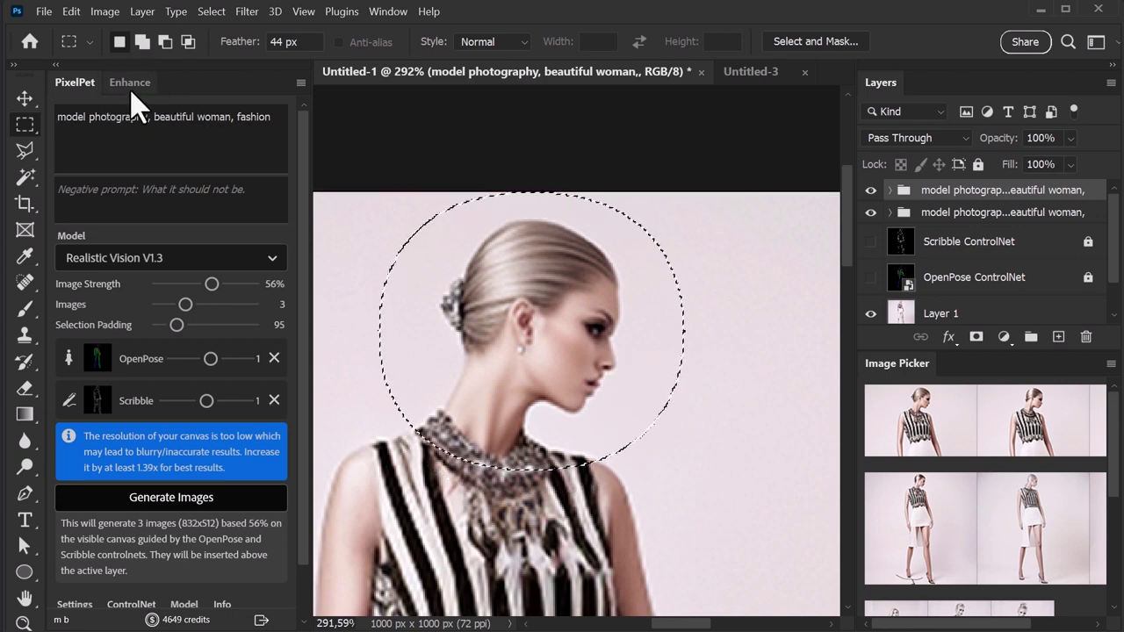
{"action": "left_click", "coordinate": [132, 84]}
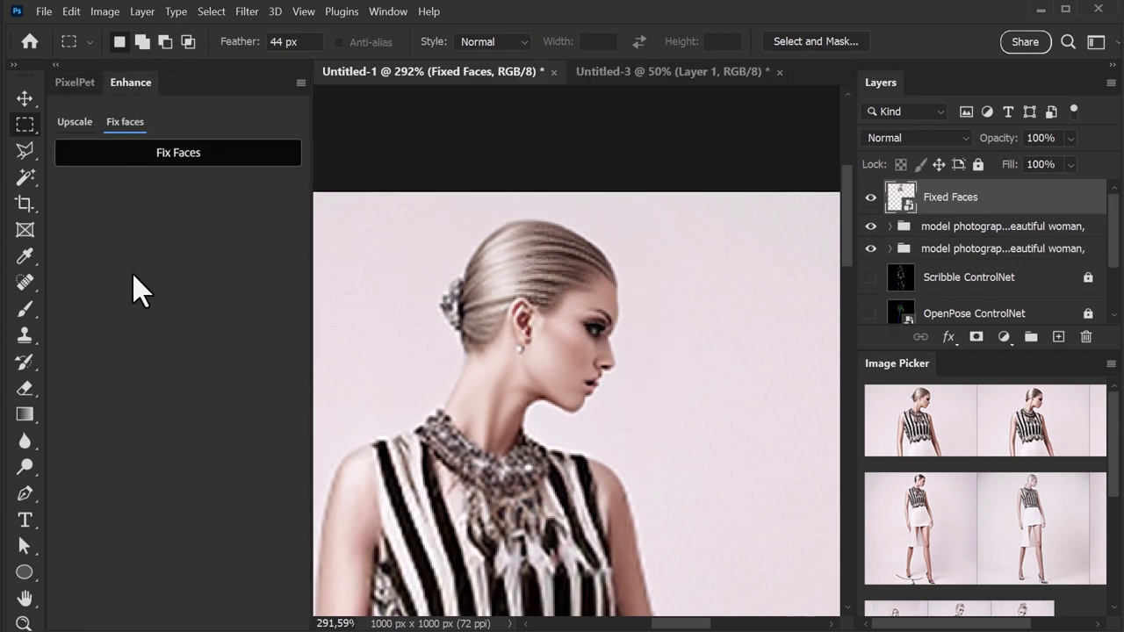
Undo the Fix Faces result on the model's head.
{"action": "key", "text": "ctrl+minus"}
{"action": "key", "text": "ctrl+minus"}
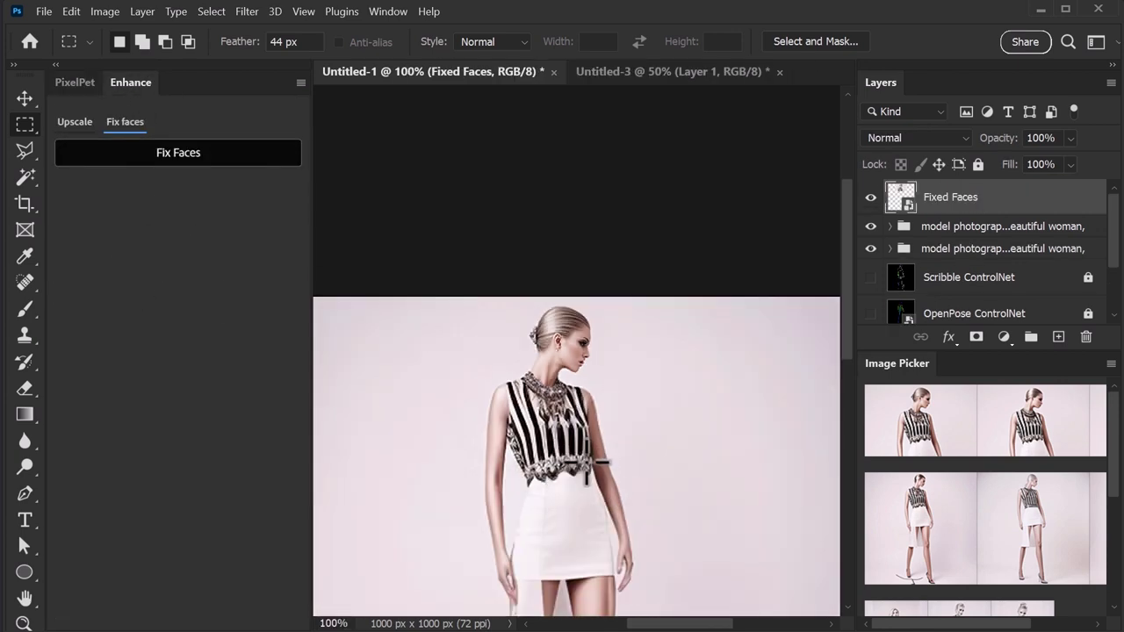
{"action": "key", "text": "ctrl+z"}
Subtract the hair and back of the head from the round selection with the Polygonal Lasso, and apply Fix Faces to the remaining face.
{"action": "key", "text": "z"}
{"action": "left_click_drag", "start_coordinate": [607, 351], "coordinate": [642, 314]}
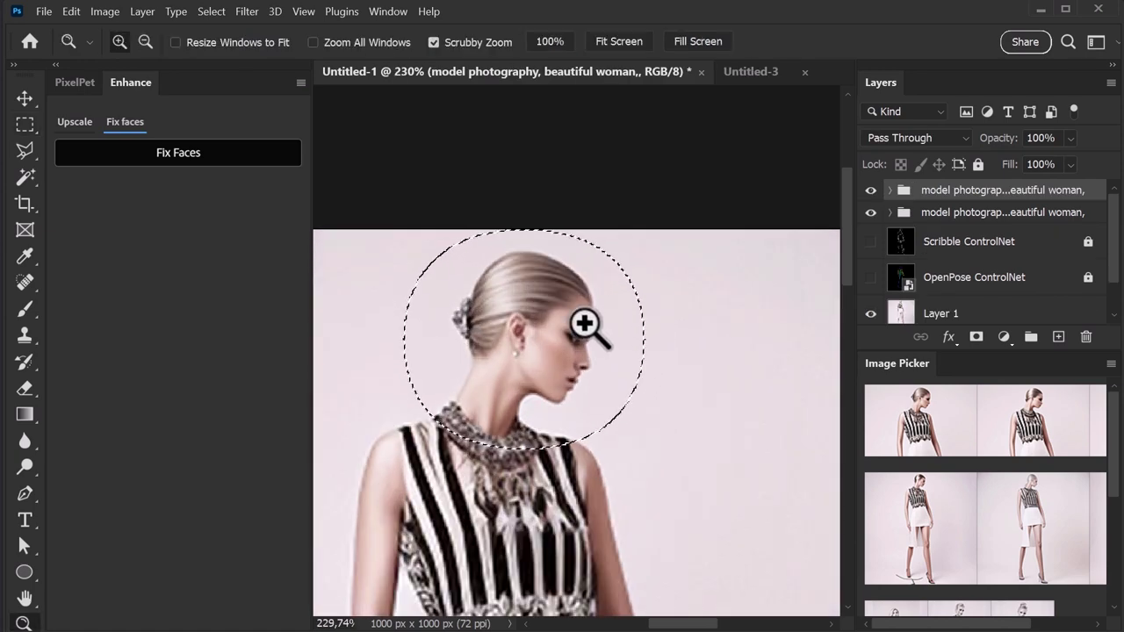
{"action": "key", "text": "l"}
{"action": "left_click", "coordinate": [496, 380], "text": "alt"}
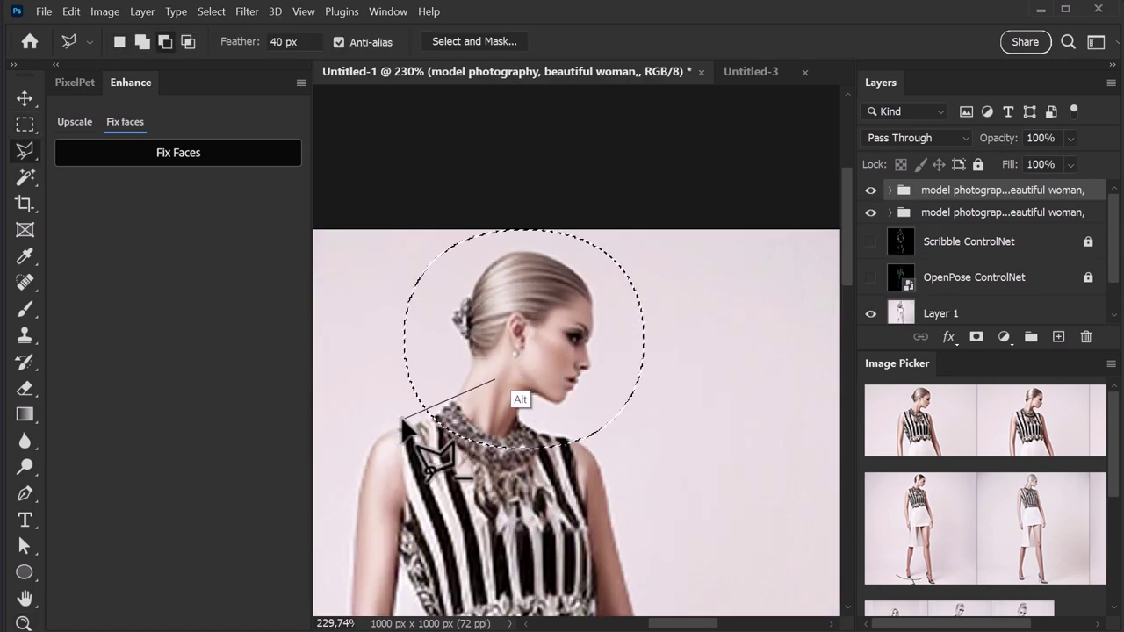
{"action": "left_click", "coordinate": [537, 353]}
{"action": "left_click", "coordinate": [575, 310]}
{"action": "left_click", "coordinate": [611, 300]}
{"action": "left_click", "coordinate": [654, 247]}
{"action": "left_click", "coordinate": [538, 159]}
{"action": "left_click", "coordinate": [376, 233]}
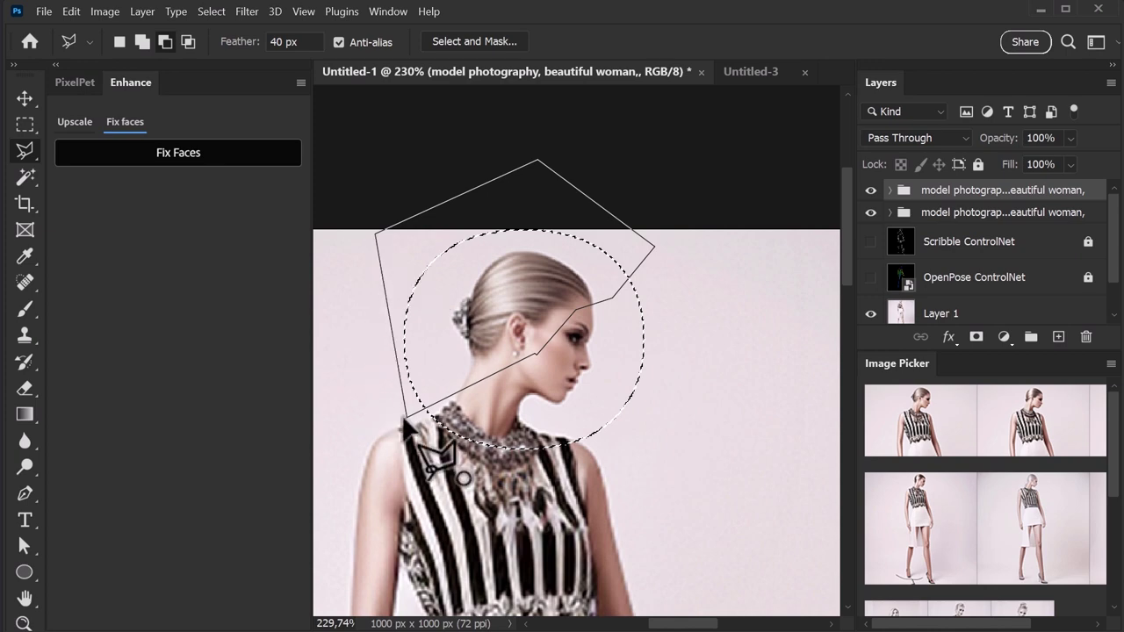
{"action": "double_click", "coordinate": [406, 428]}
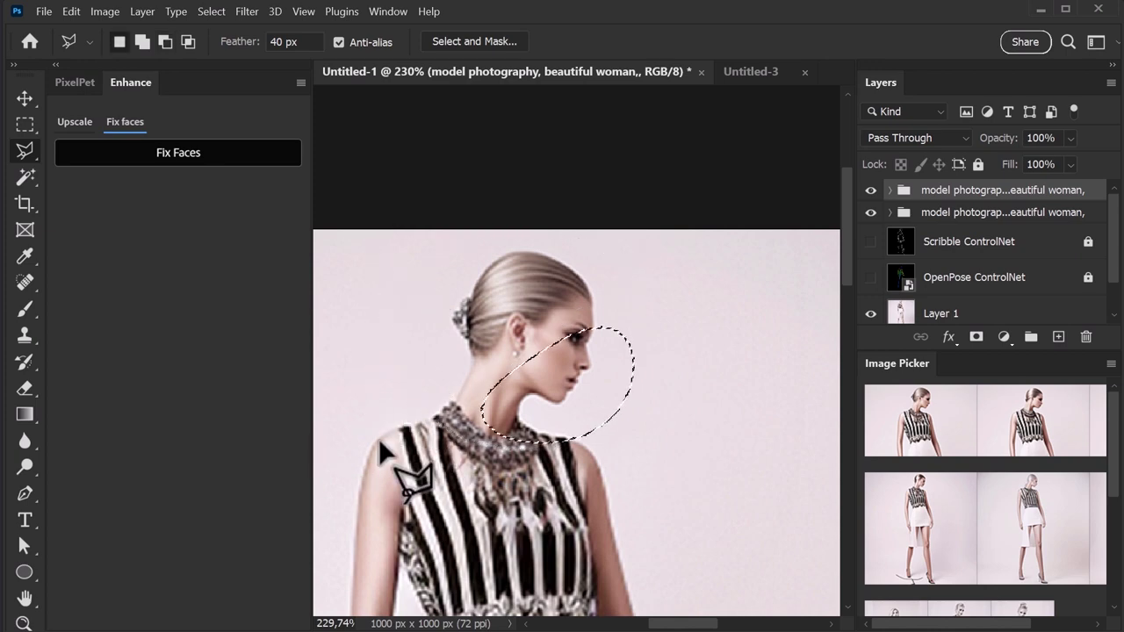
{"action": "left_click", "coordinate": [195, 155]}
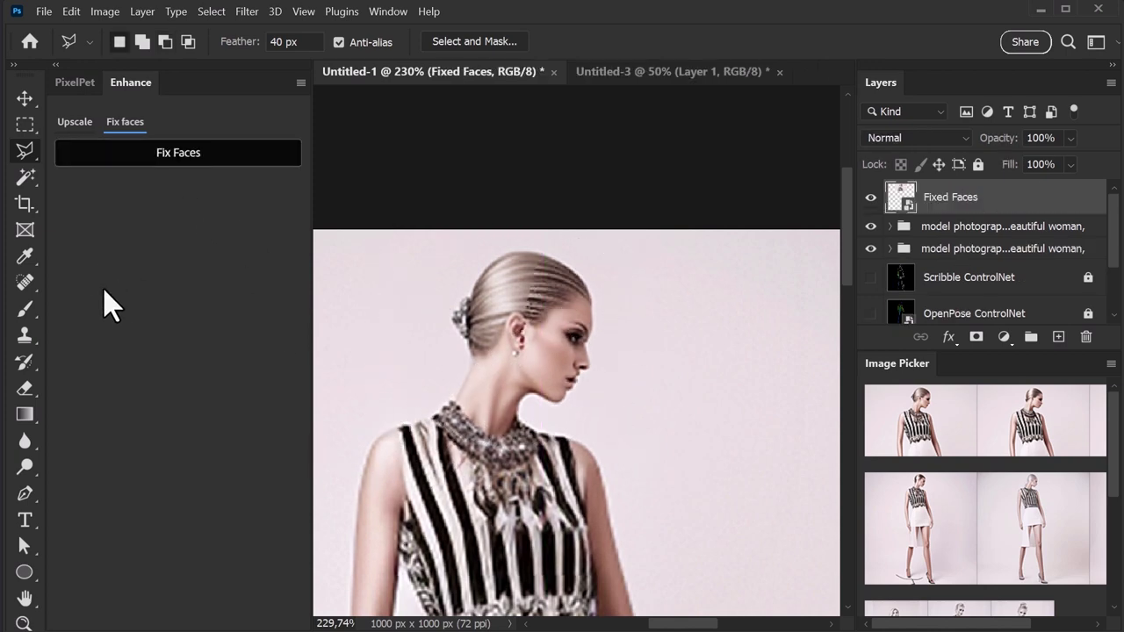
Add a layer mask to Fixed Faces and paint the altered hair out of it with a soft brush of size 60.
{"action": "left_click", "coordinate": [976, 337]}
{"action": "key", "text": "b"}
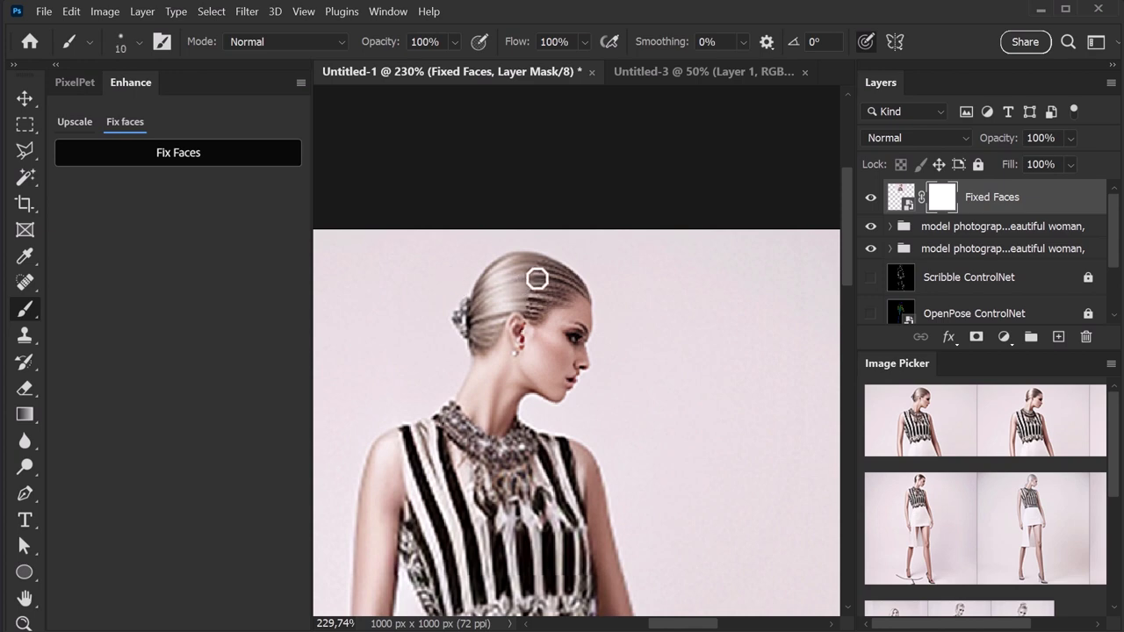
{"action": "key", "text": "bracketright"}
{"action": "key", "text": "bracketright"}
{"action": "key", "text": "bracketright"}
{"action": "key", "text": "bracketright"}
{"action": "key", "text": "bracketright"}
{"action": "key", "text": "bracketright"}
{"action": "key", "text": "bracketright"}
{"action": "key", "text": "bracketright"}
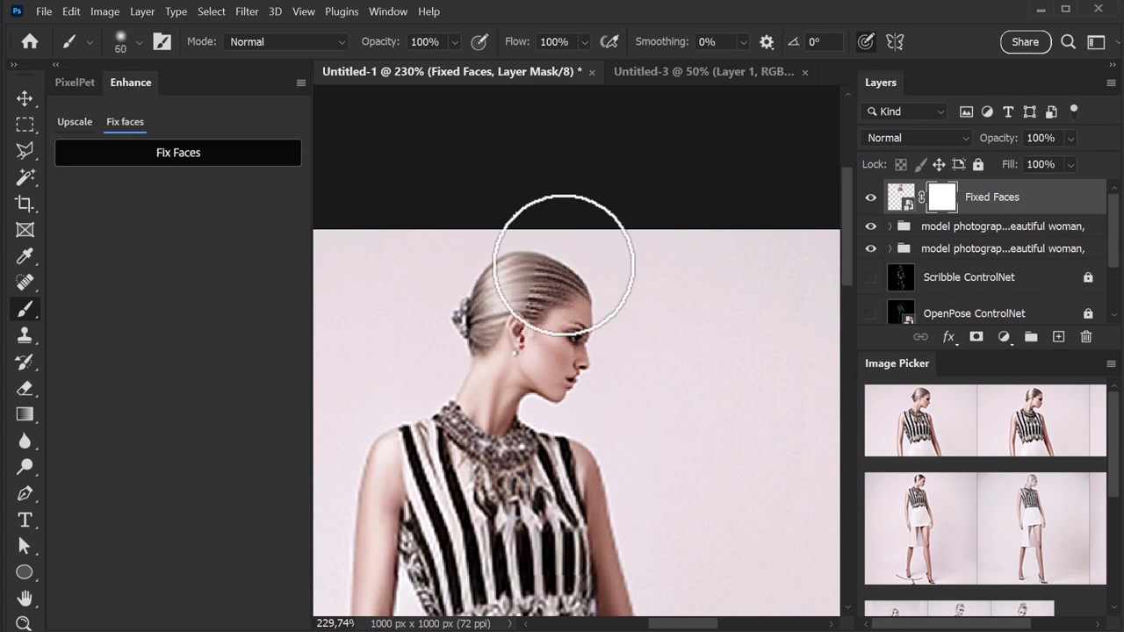
On a new layer, paint sampled skin colour between the nose and lips with a small brush to clean up the profile.
{"action": "key", "text": "z"}
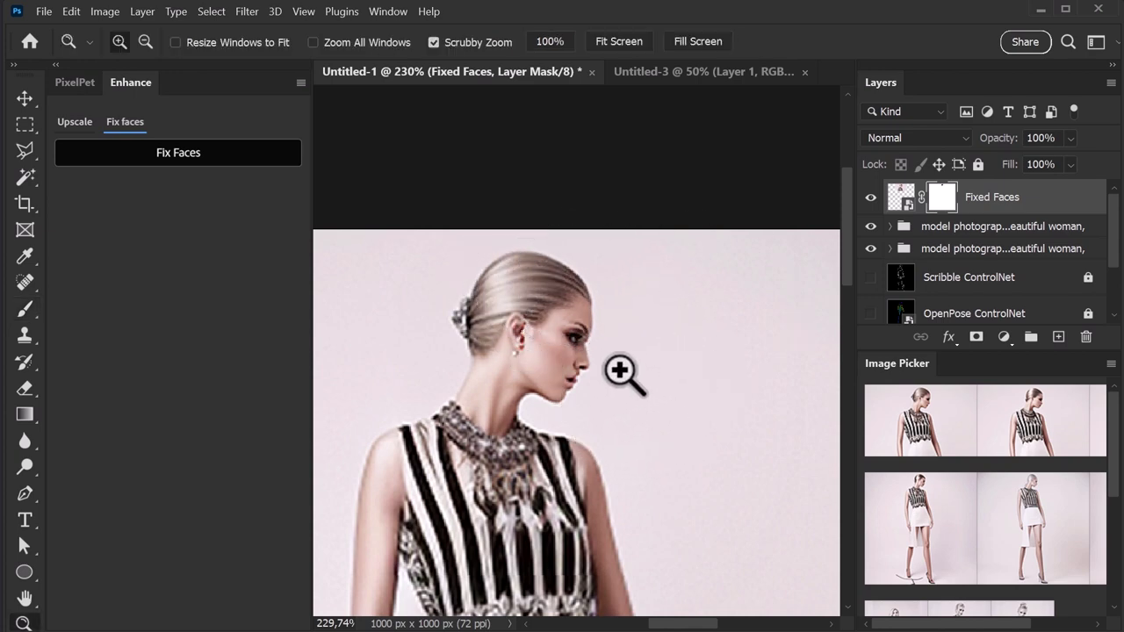
{"action": "left_click", "coordinate": [621, 376]}
{"action": "key", "text": "ctrl+shift+alt+n"}
{"action": "key", "text": "z"}
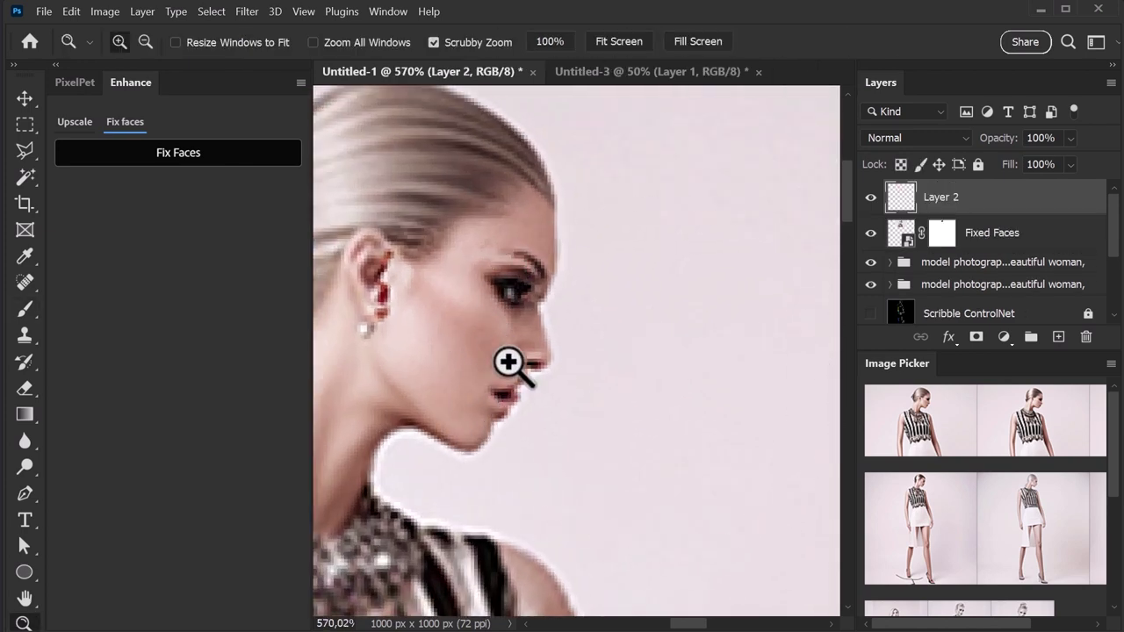
{"action": "left_click", "coordinate": [509, 359]}
{"action": "left_click", "coordinate": [481, 423], "text": "alt"}
{"action": "key", "text": "bracketleft"}
{"action": "key", "text": "bracketleft"}
{"action": "key", "text": "bracketleft"}
{"action": "key", "text": "bracketleft"}
{"action": "key", "text": "bracketleft"}
{"action": "key", "text": "bracketleft"}
{"action": "key", "text": "bracketleft"}
{"action": "key", "text": "bracketleft"}
{"action": "key", "text": "bracketleft"}
{"action": "key", "text": "bracketleft"}
{"action": "key", "text": "bracketleft"}
{"action": "key", "text": "bracketleft"}
{"action": "key", "text": "bracketleft"}
{"action": "key", "text": "bracketleft"}
{"action": "key", "text": "bracketleft"}
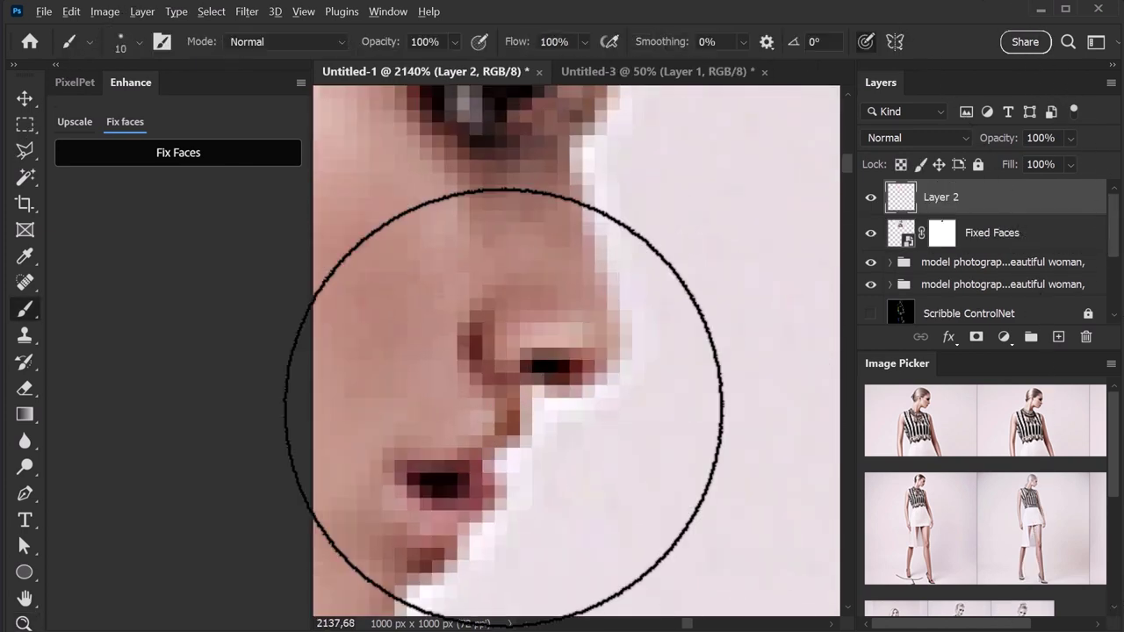
{"action": "left_click", "coordinate": [509, 425]}
{"action": "mouse_move", "coordinate": [510, 421]}
{"action": "left_mouse_down"}
{"action": "mouse_move", "coordinate": [501, 438]}
{"action": "mouse_move", "coordinate": [479, 416]}
{"action": "mouse_move", "coordinate": [499, 448]}
{"action": "mouse_move", "coordinate": [448, 424]}
{"action": "left_mouse_up"}
{"action": "key", "text": "ctrl+1"}
{"action": "key", "text": "z"}
{"action": "left_click_drag", "start_coordinate": [590, 341], "coordinate": [665, 311]}
{"action": "left_click_drag", "start_coordinate": [589, 400], "coordinate": [619, 437]}
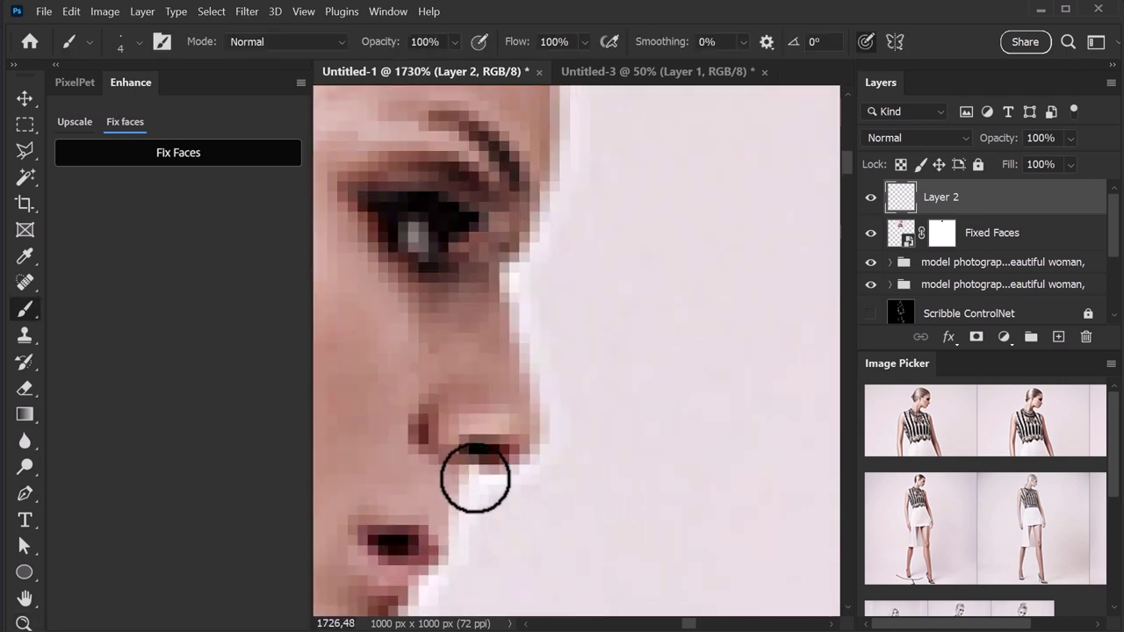
{"action": "key", "text": "ctrl+1"}
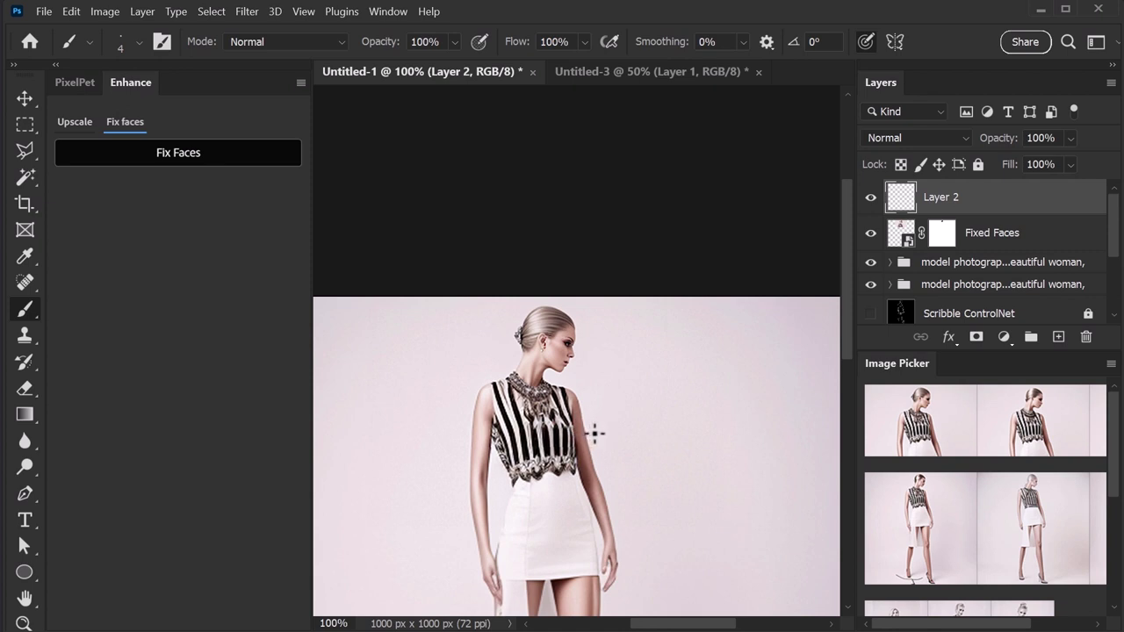
Group the retouch layer, Fixed Faces and both generated image groups together, and add a layer mask to the group.
{"action": "left_click_drag", "start_coordinate": [596, 456], "coordinate": [589, 377]}
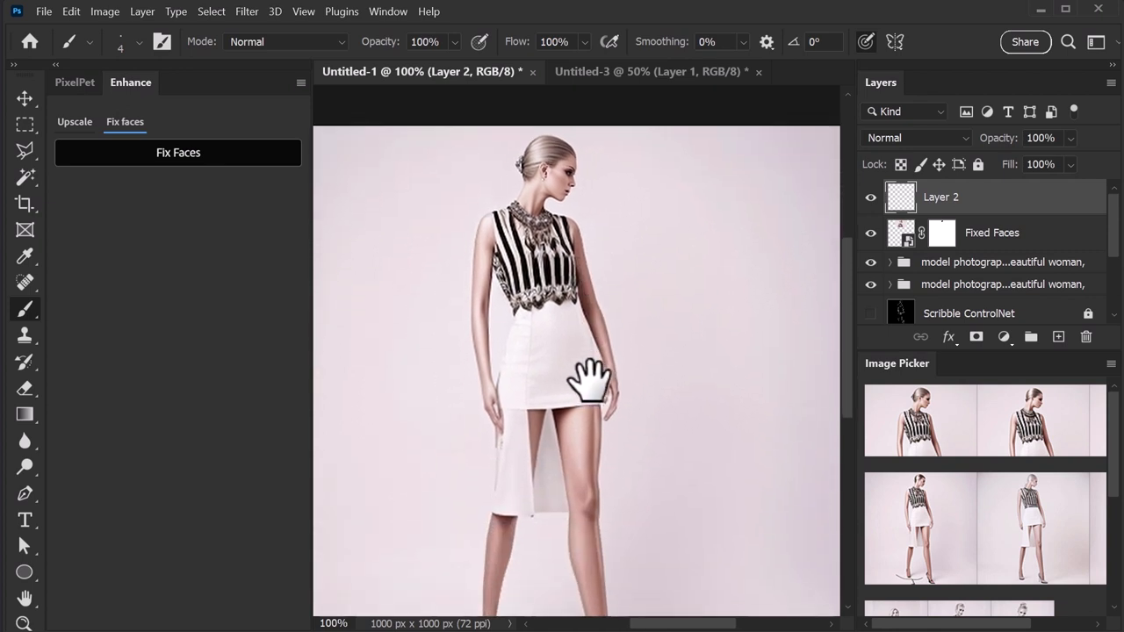
{"action": "left_click", "coordinate": [993, 284], "text": "shift"}
{"action": "key", "text": "ctrl+g"}
{"action": "left_click", "coordinate": [975, 336]}
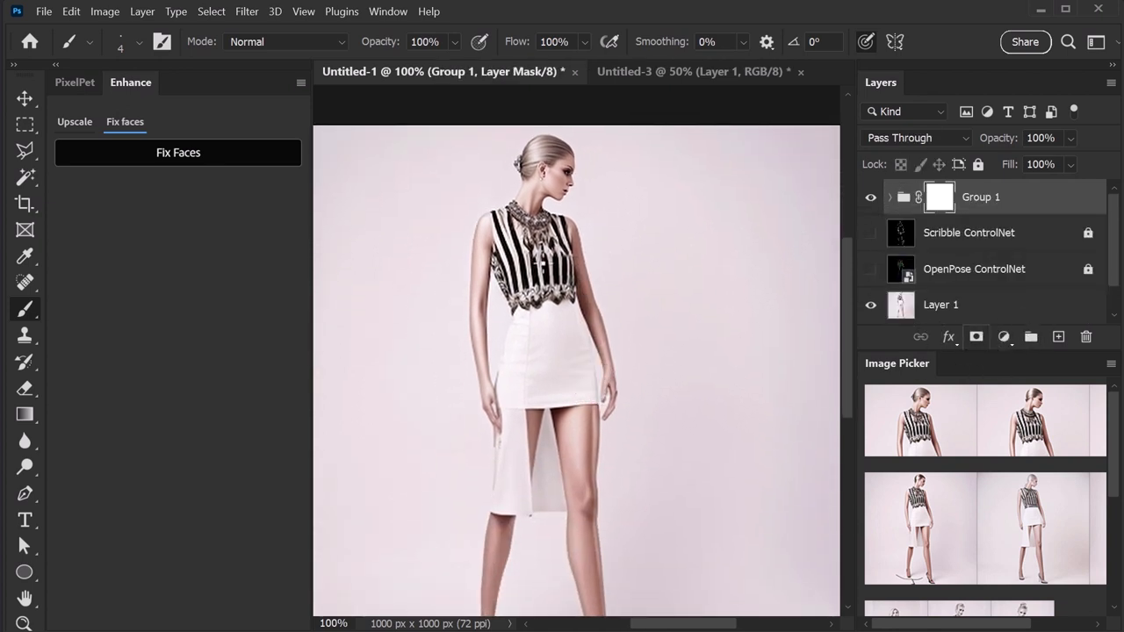
Paint on Group 1's mask with a soft brush to bring back the original striped top, gold belt and front of the skirt.
{"action": "key", "text": "bracketright"}
{"action": "key", "text": "bracketright"}
{"action": "key", "text": "bracketright"}
{"action": "key", "text": "bracketright"}
{"action": "key", "text": "bracketright"}
{"action": "key", "text": "bracketright"}
{"action": "key", "text": "bracketright"}
{"action": "key", "text": "bracketright"}
{"action": "key", "text": "bracketright"}
{"action": "key", "text": "bracketright"}
{"action": "key", "text": "bracketright"}
{"action": "key", "text": "bracketright"}
{"action": "key", "text": "bracketright"}
{"action": "key", "text": "bracketright"}
{"action": "key", "text": "bracketright"}
{"action": "key", "text": "bracketright"}
{"action": "key", "text": "bracketright"}
{"action": "mouse_move", "coordinate": [553, 259]}
{"action": "left_mouse_down"}
{"action": "mouse_move", "coordinate": [509, 237]}
{"action": "mouse_move", "coordinate": [535, 281]}
{"action": "left_mouse_up"}
{"action": "key", "text": "bracketleft"}
{"action": "key", "text": "bracketleft"}
{"action": "key", "text": "bracketleft"}
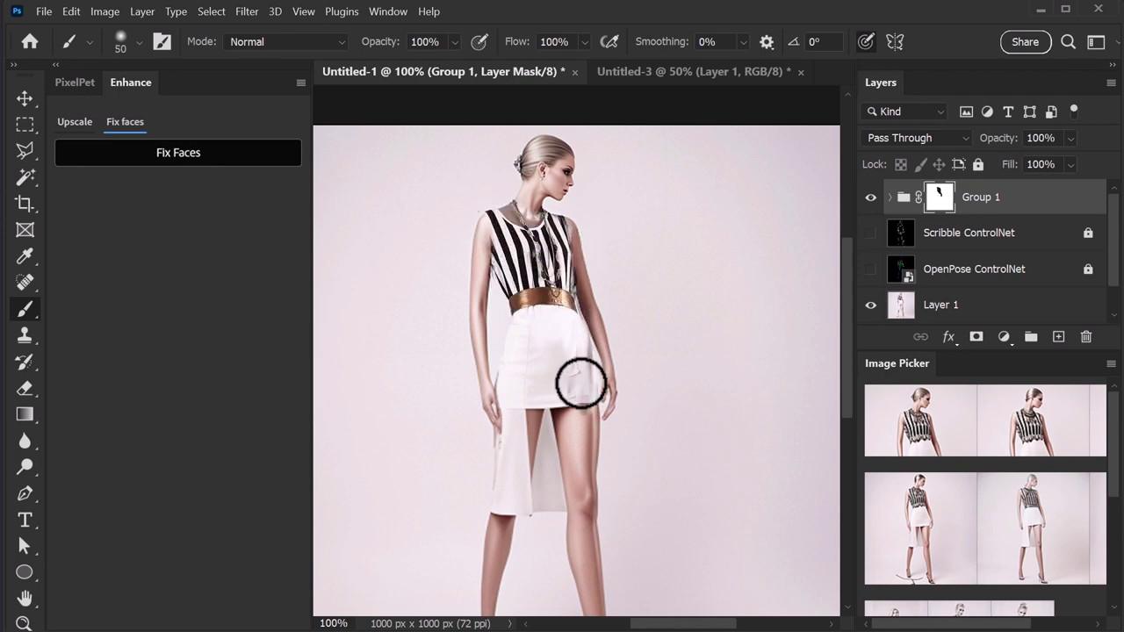
{"action": "left_click_drag", "start_coordinate": [559, 399], "coordinate": [591, 509]}
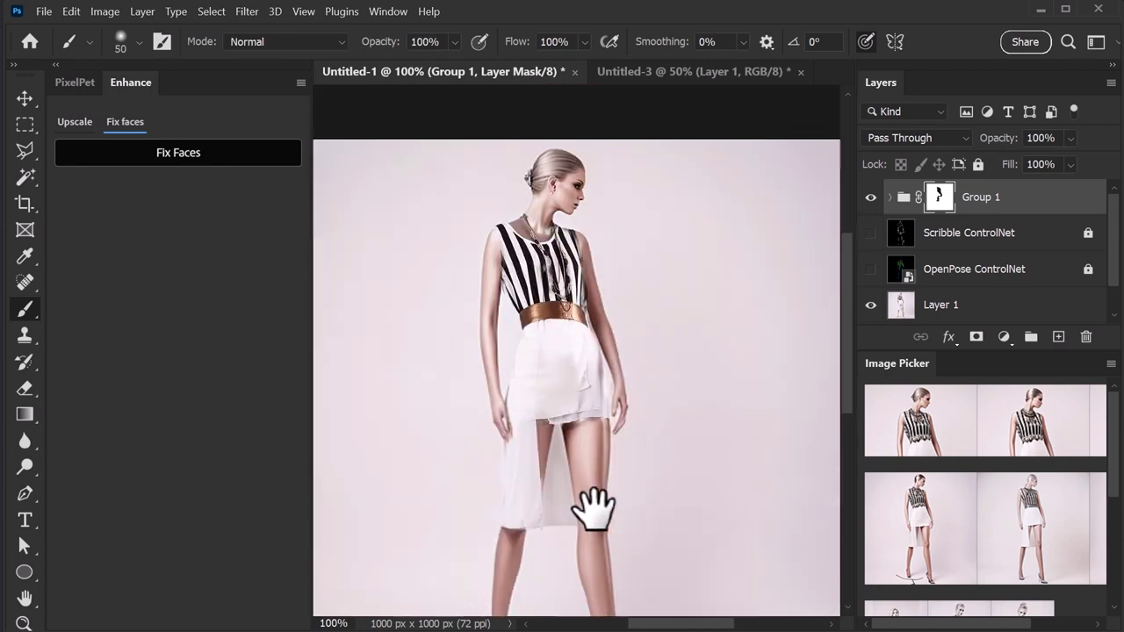
Select the model's whole body from the chin down to the feet with a 44 px feathered rectangular marquee.
{"action": "left_click_drag", "start_coordinate": [524, 232], "coordinate": [616, 200]}
{"action": "left_click_drag", "start_coordinate": [499, 315], "coordinate": [499, 310]}
{"action": "mouse_move", "coordinate": [524, 211]}
{"action": "left_mouse_down"}
{"action": "mouse_move", "coordinate": [412, 219]}
{"action": "mouse_move", "coordinate": [690, 627]}
{"action": "left_mouse_up"}
{"action": "left_click", "coordinate": [24, 125]}
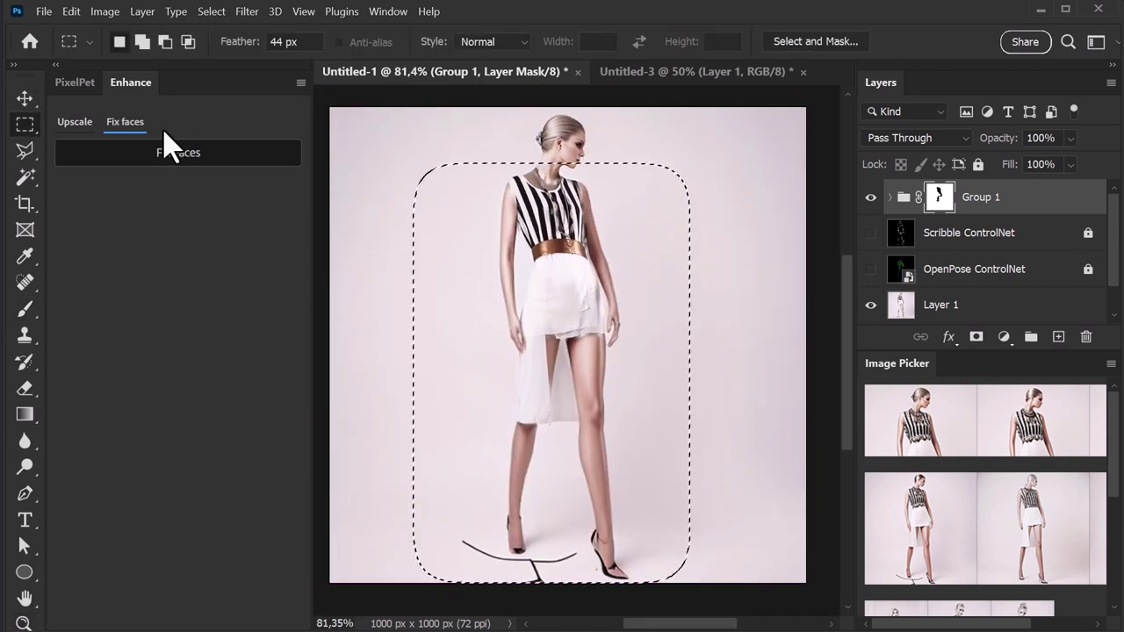
Enable modelshoot style for Realistic Vision V1.3 and generate 3 images of the selected body at 56% image strength.
{"action": "left_click", "coordinate": [74, 81]}
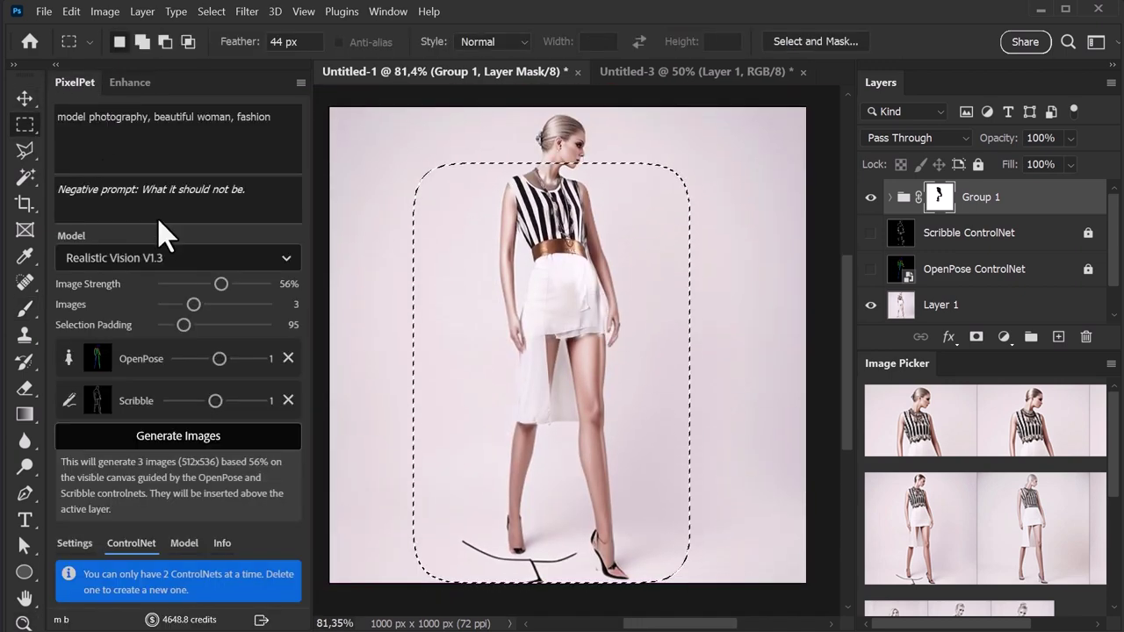
{"action": "left_click", "coordinate": [183, 543]}
{"action": "scroll", "coordinate": [289, 359], "scroll_direction": "down", "scroll_amount": 3}
{"action": "left_click", "coordinate": [65, 473]}
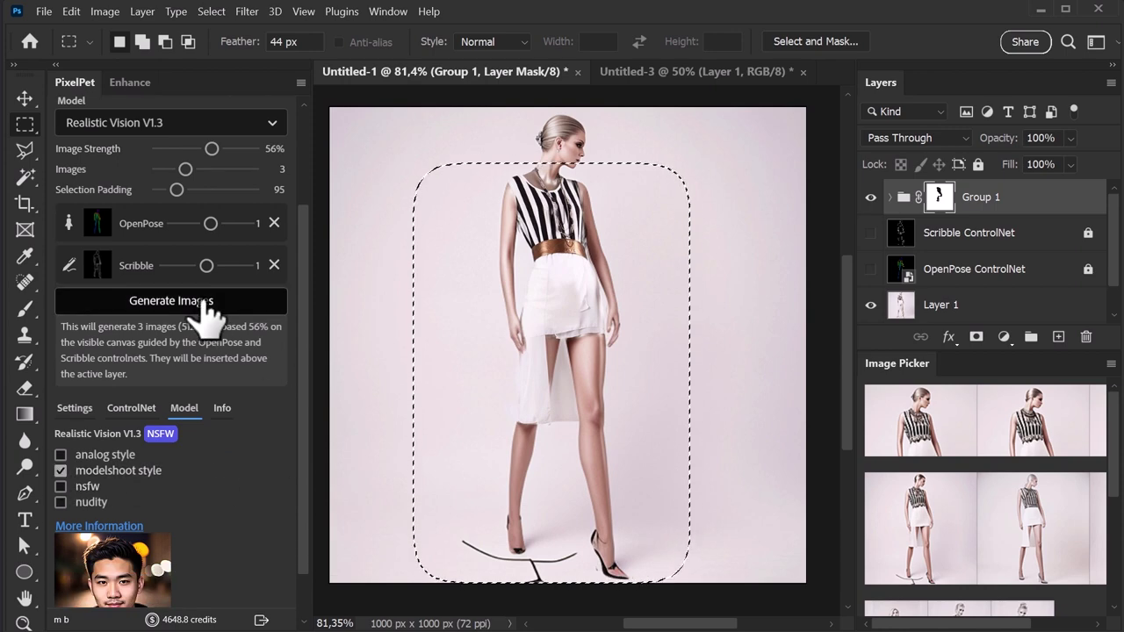
{"action": "left_click", "coordinate": [208, 301]}
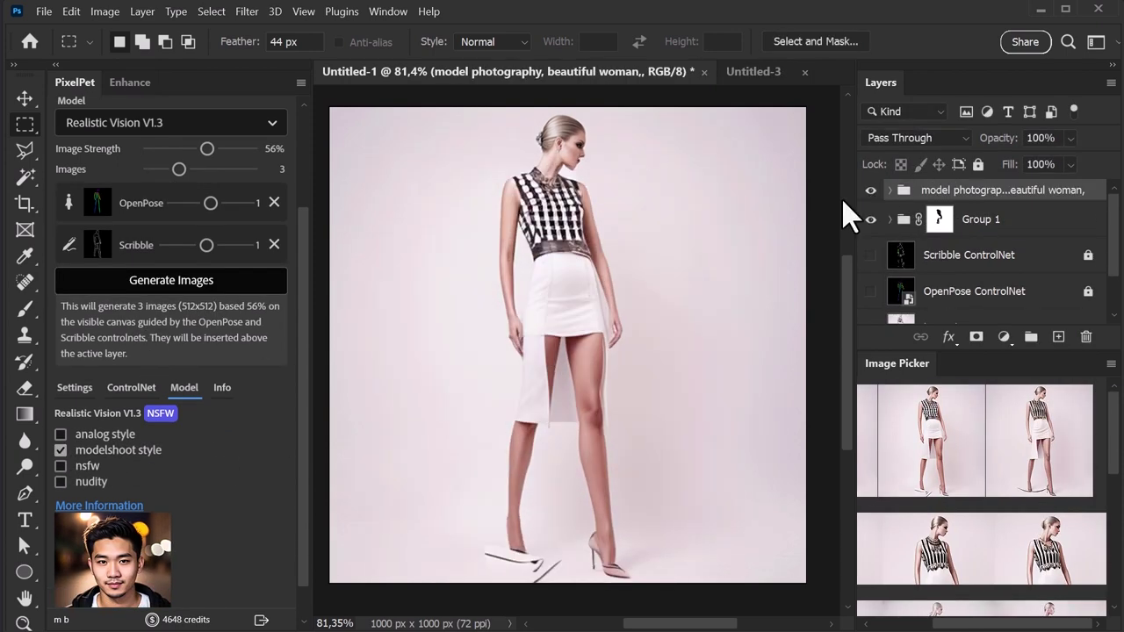
Compare the new body variants and keep Image 1 visible above Image 3.
{"action": "scroll", "coordinate": [874, 477], "scroll_direction": "left", "scroll_amount": 2}
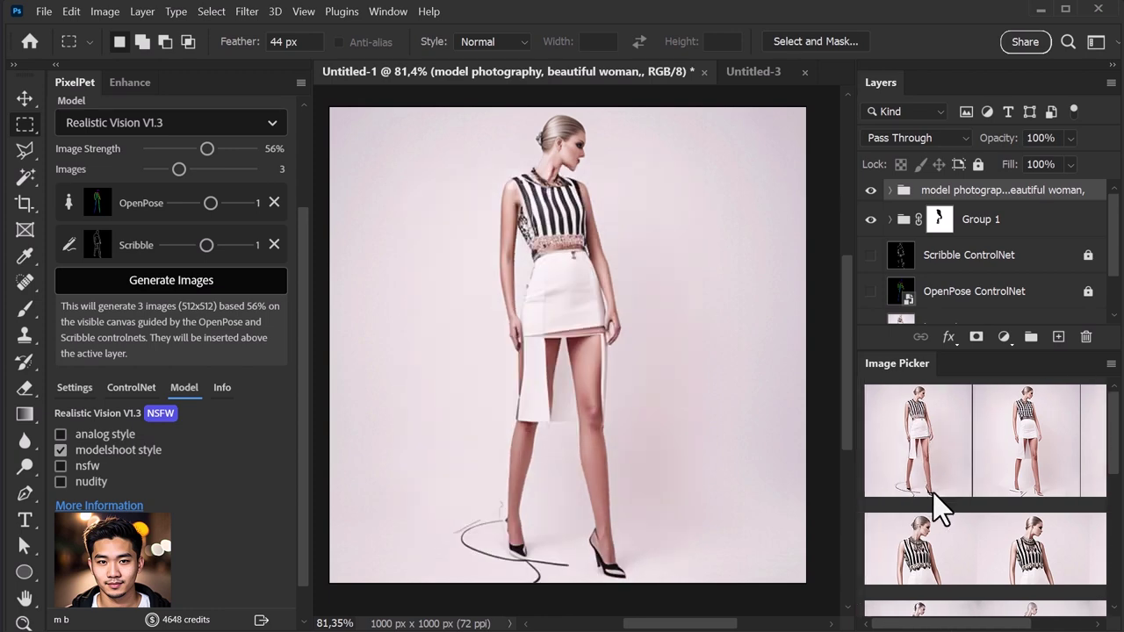
{"action": "left_click", "coordinate": [974, 491]}
{"action": "left_click_drag", "start_coordinate": [1020, 624], "coordinate": [1082, 624]}
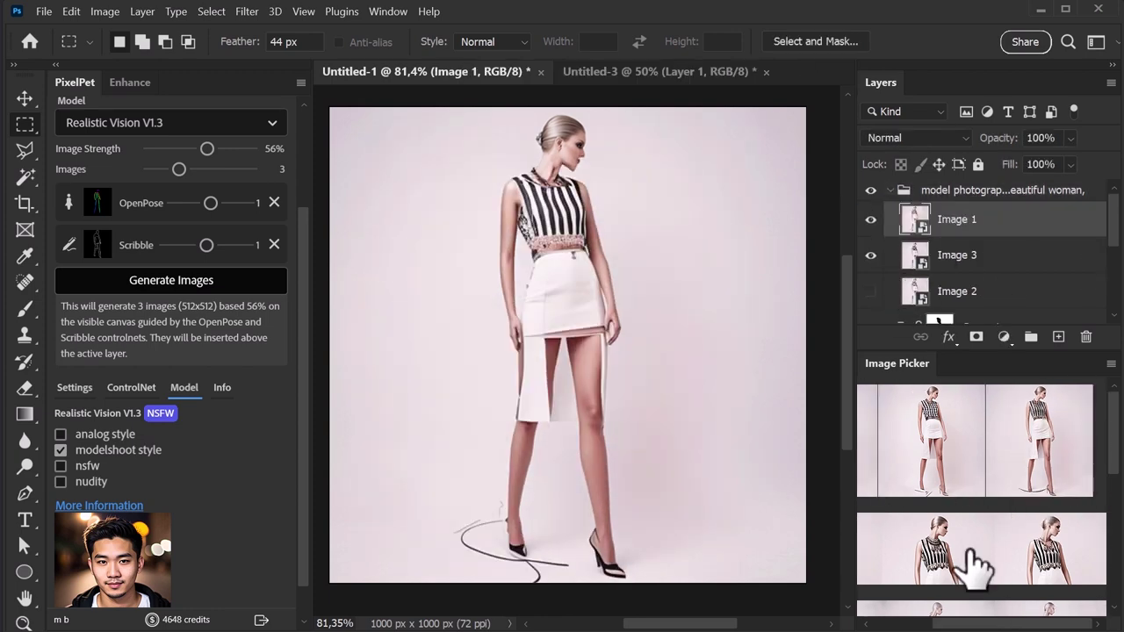
Add a layer mask to Image 1 and limit it with gradients to the front leg and black shoe area.
{"action": "left_click", "coordinate": [975, 336]}
{"action": "key", "text": "g"}
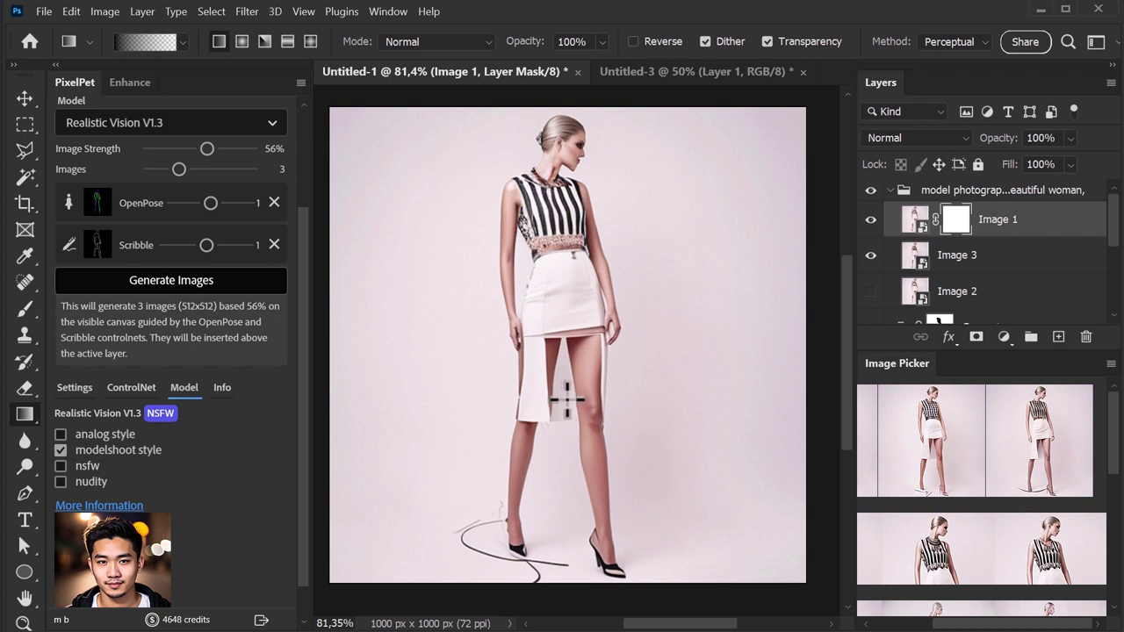
{"action": "left_click_drag", "start_coordinate": [566, 400], "coordinate": [585, 398]}
{"action": "left_click_drag", "start_coordinate": [568, 289], "coordinate": [591, 330]}
{"action": "key", "text": "b"}
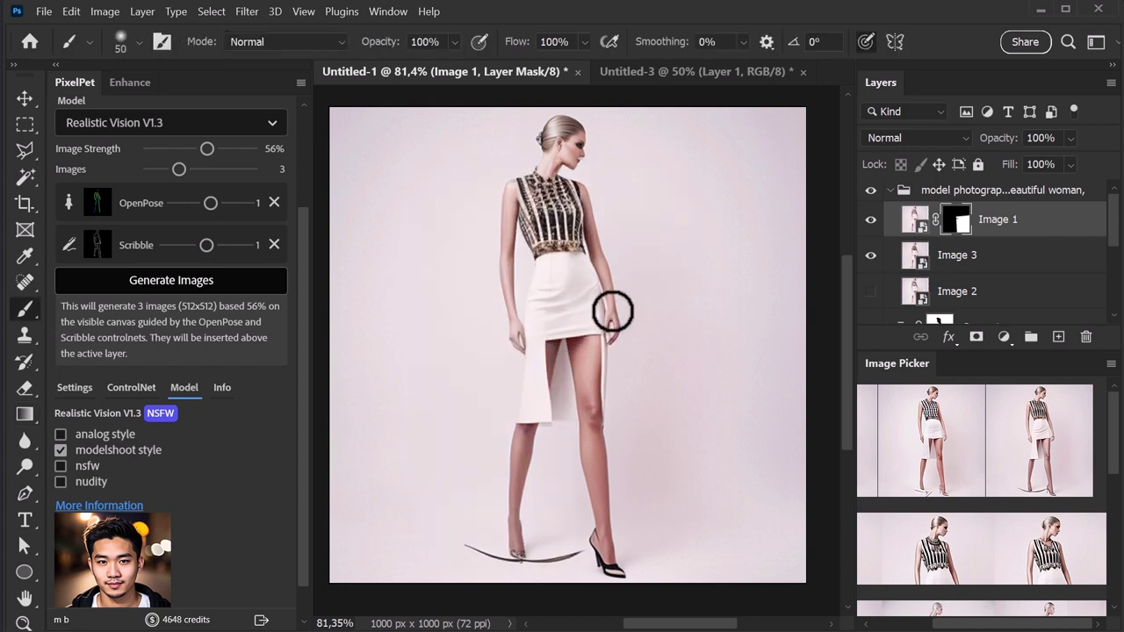
Add a layer mask to Image 3, hide its upper part with a gradient, and check the blend by toggling the layer's visibility.
{"action": "left_click", "coordinate": [953, 253]}
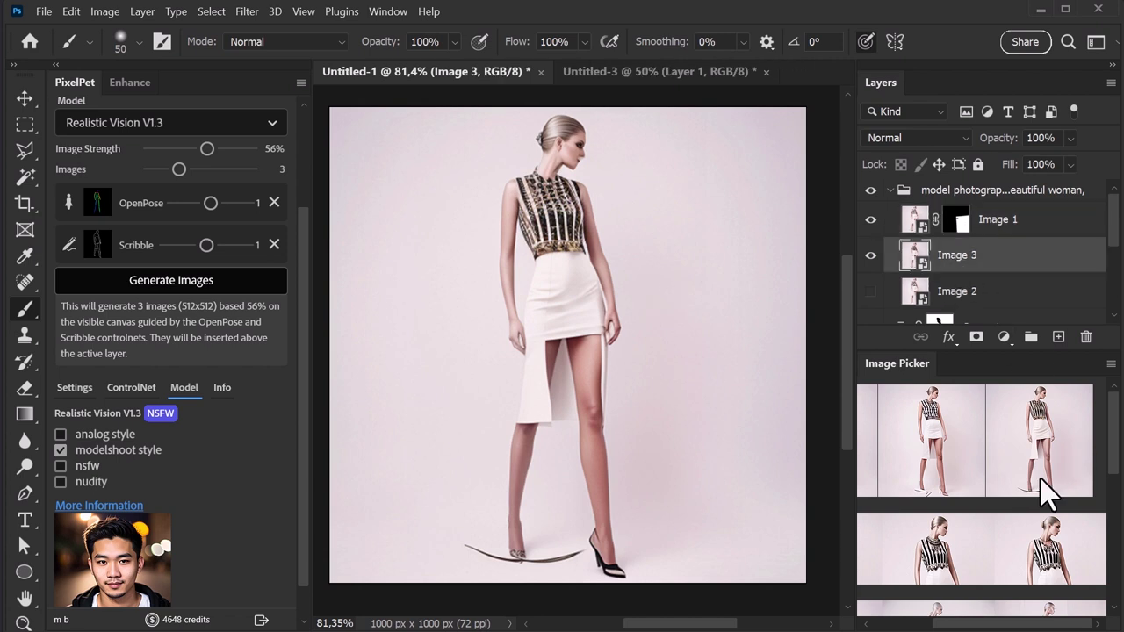
{"action": "left_click", "coordinate": [975, 337]}
{"action": "key", "text": "g"}
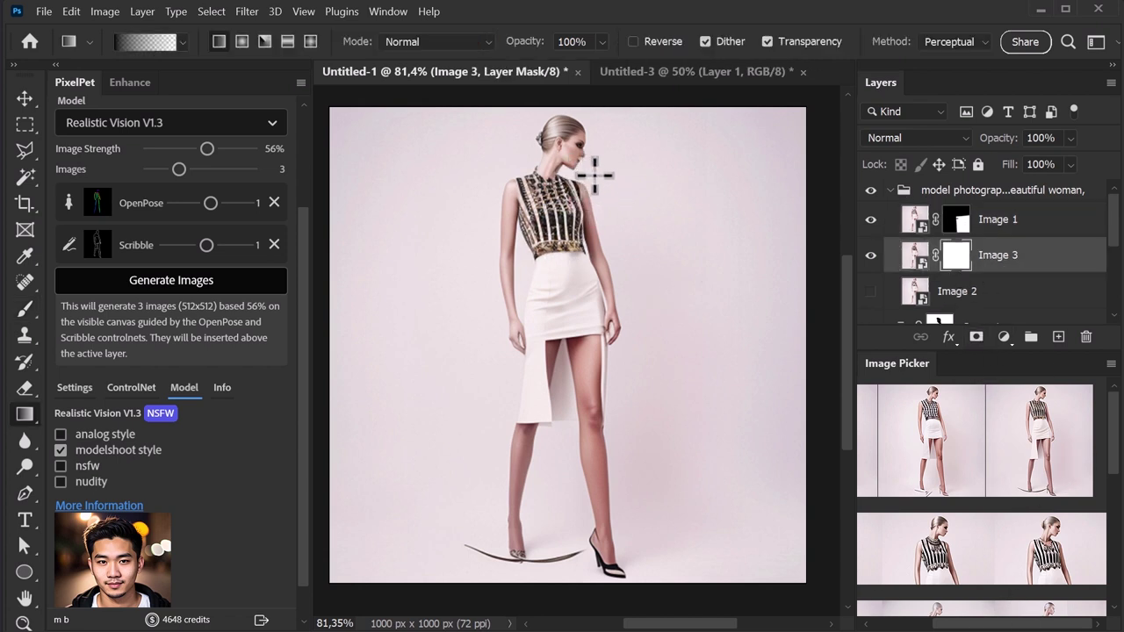
{"action": "left_click_drag", "start_coordinate": [680, 446], "coordinate": [642, 325]}
{"action": "key", "text": "b"}
{"action": "mouse_move", "coordinate": [522, 385]}
{"action": "left_mouse_down"}
{"action": "mouse_move", "coordinate": [541, 446]}
{"action": "mouse_move", "coordinate": [570, 428]}
{"action": "left_mouse_up"}
{"action": "left_click_drag", "start_coordinate": [693, 408], "coordinate": [682, 419]}
{"action": "key", "text": "ctrl+i"}
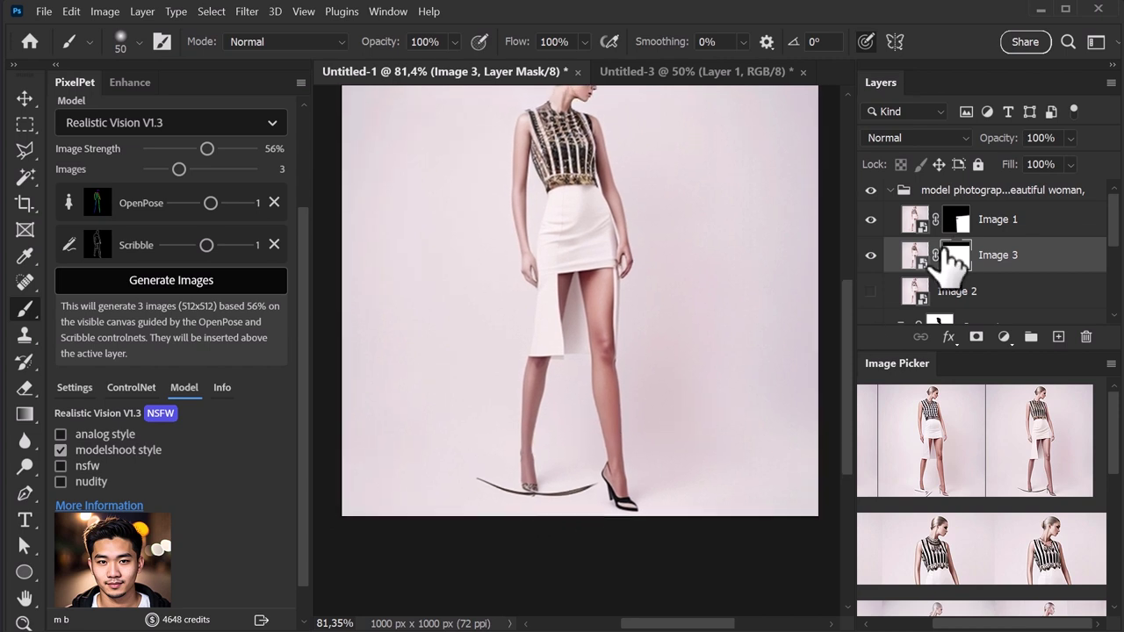
{"action": "left_click", "coordinate": [871, 255]}
{"action": "left_click", "coordinate": [870, 254]}
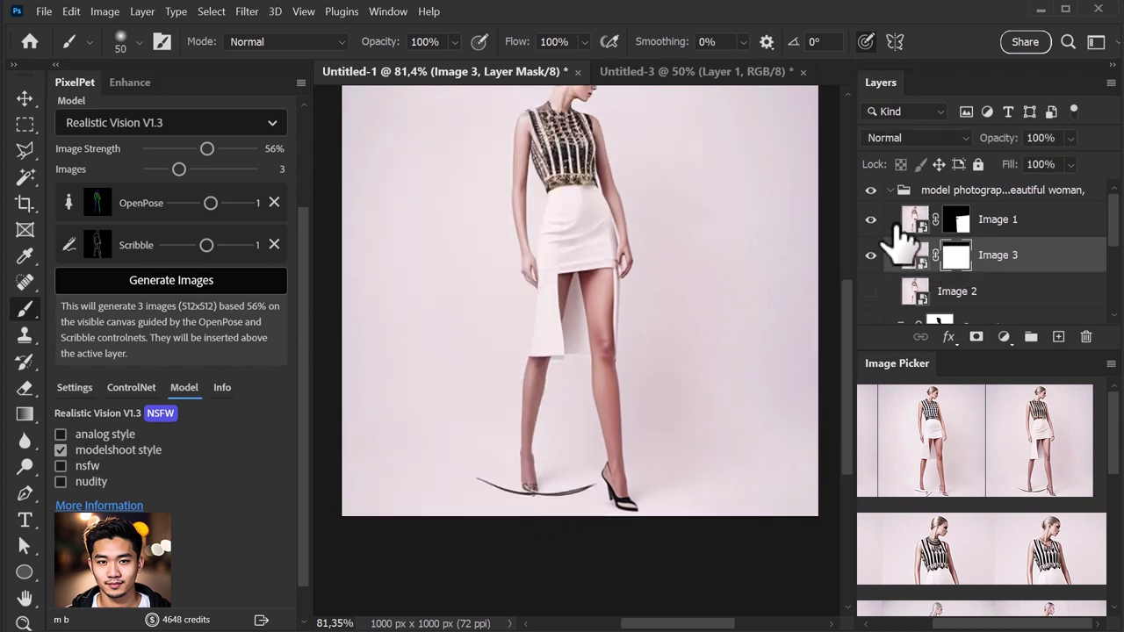
Toggle Image 1 to check it, and extend its mask with a gradient to hide the black shoe.
{"action": "left_click", "coordinate": [869, 222]}
{"action": "left_click", "coordinate": [870, 222]}
{"action": "left_click", "coordinate": [956, 220]}
{"action": "key", "text": "g"}
{"action": "left_click_drag", "start_coordinate": [571, 537], "coordinate": [576, 459]}
{"action": "left_click_drag", "start_coordinate": [578, 385], "coordinate": [574, 485]}
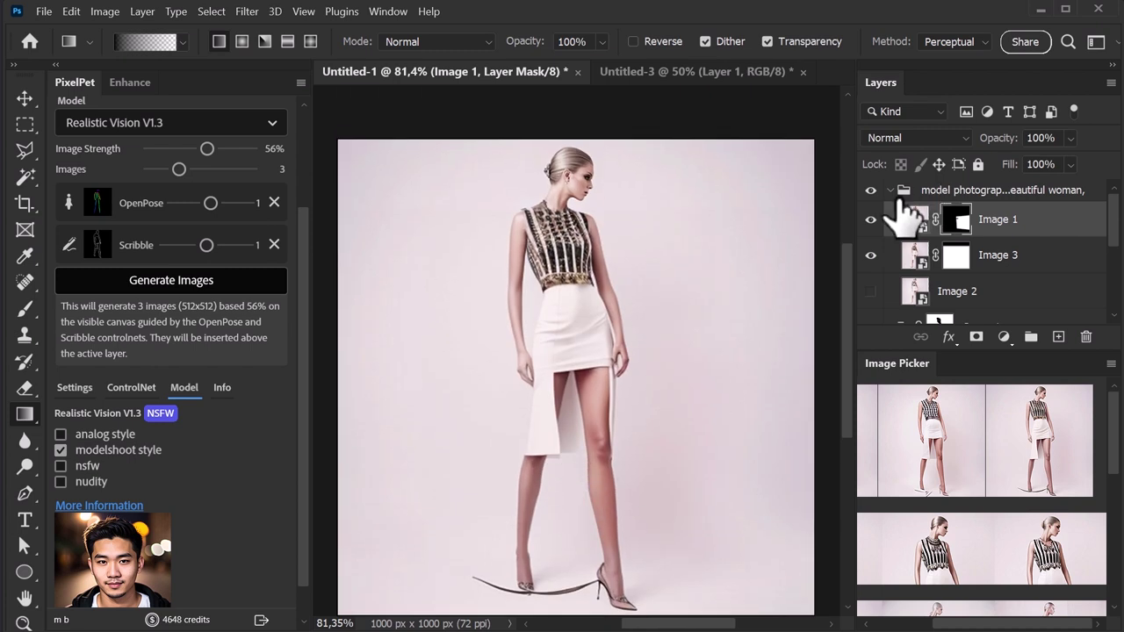
Group the new image group with Group 1, and paint on a new group mask to restore the original striped top and belt.
{"action": "left_click", "coordinate": [890, 190]}
{"action": "left_click", "coordinate": [985, 218], "text": "shift"}
{"action": "key", "text": "ctrl+g"}
{"action": "left_click", "coordinate": [977, 337]}
{"action": "key", "text": "b"}
{"action": "left_click", "coordinate": [539, 227]}
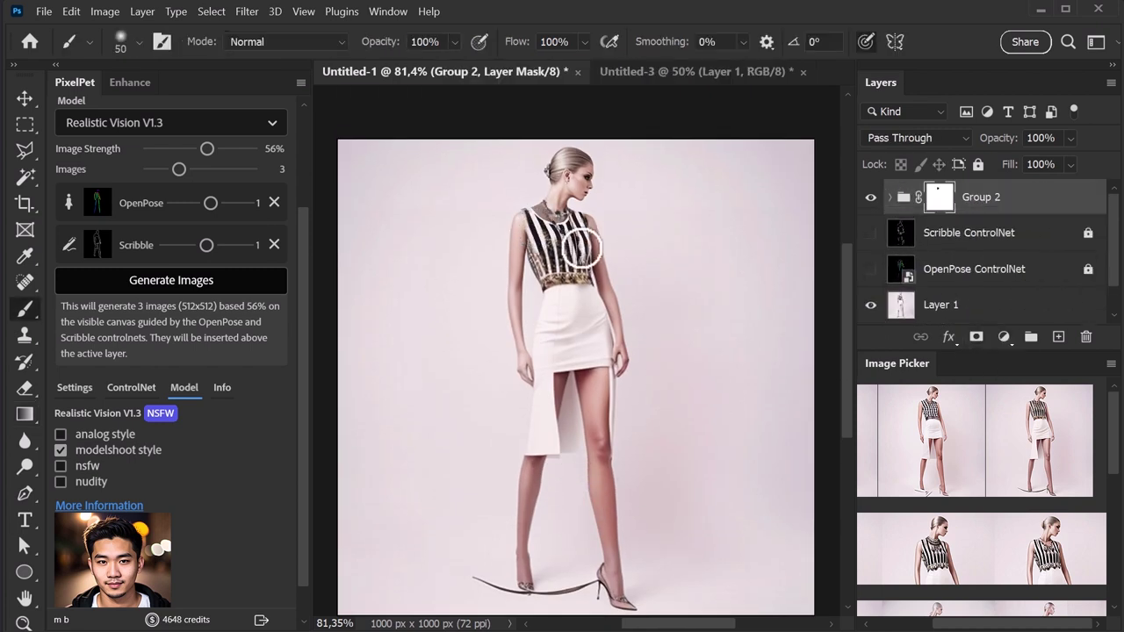
Paint out the curved line on the floor on a new layer, and generate 4 images of the whole canvas at 86% strength.
{"action": "key", "text": "ctrl+shift+alt+n"}
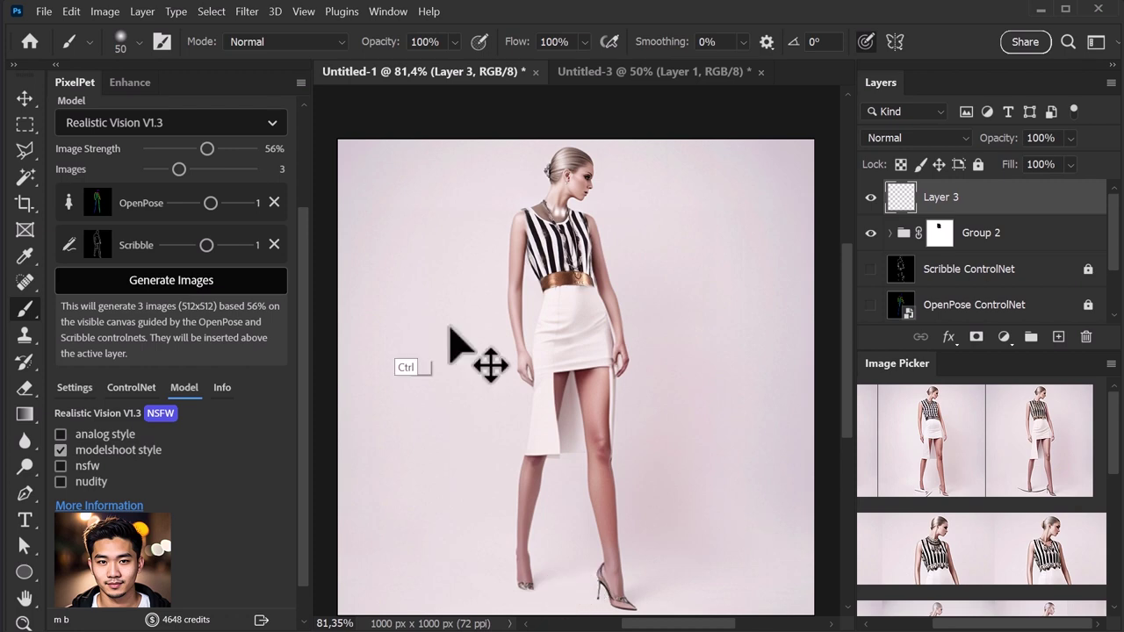
{"action": "key", "text": "ctrl+a"}
{"action": "key", "text": "m"}
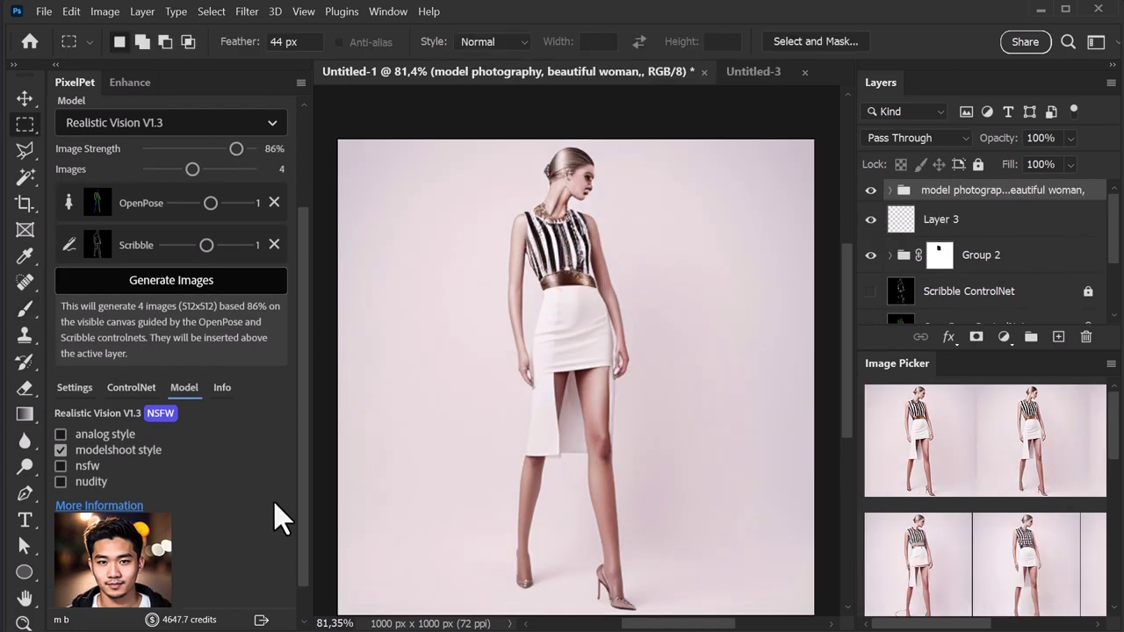
Review the new full-figure variants, hide their group, and generate 4 more images at 94% image strength.
{"action": "left_click_drag", "start_coordinate": [976, 624], "coordinate": [1042, 624]}
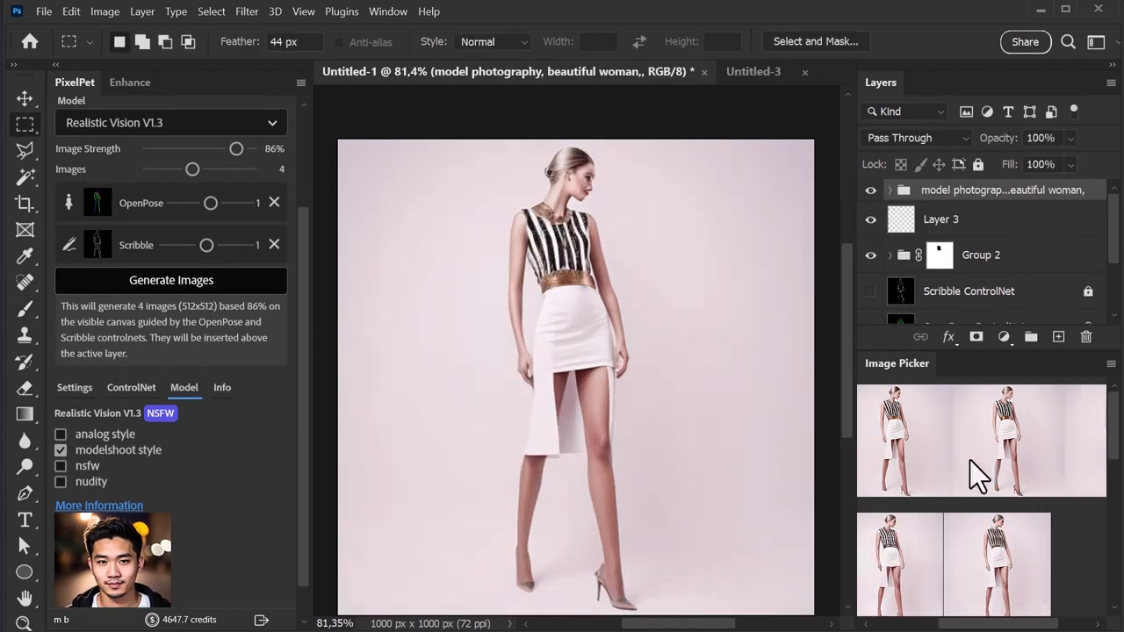
{"action": "left_click", "coordinate": [870, 190]}
{"action": "left_click", "coordinate": [219, 285]}
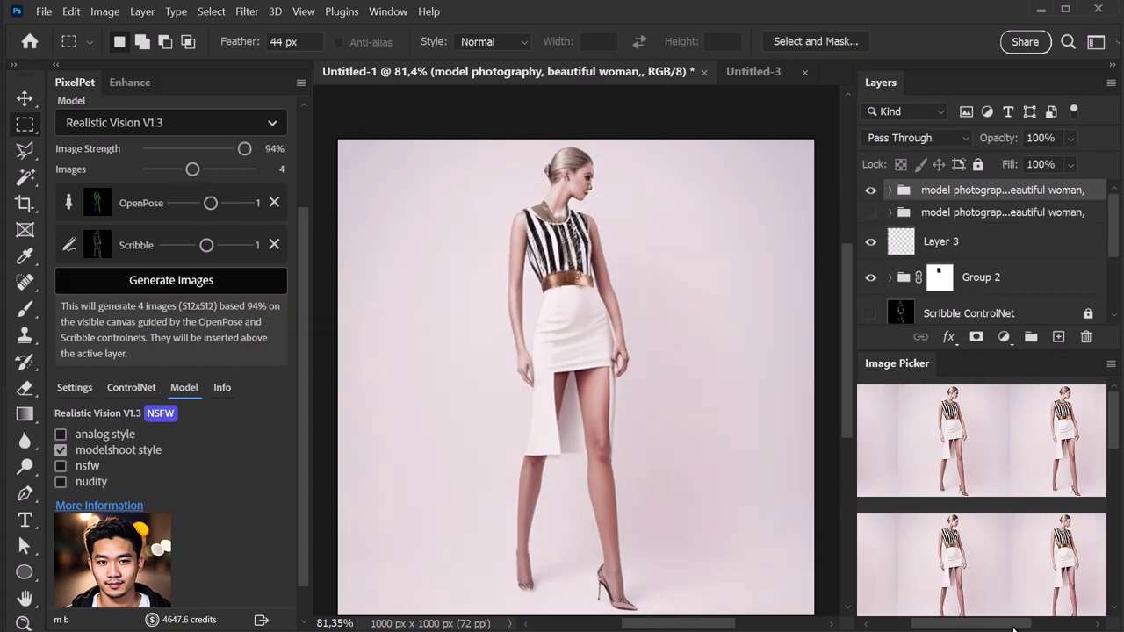
Mask the new full-figure image group, and apply a gradient to the mask to hide the group's head area.
{"action": "left_click", "coordinate": [976, 338]}
{"action": "key", "text": "g"}
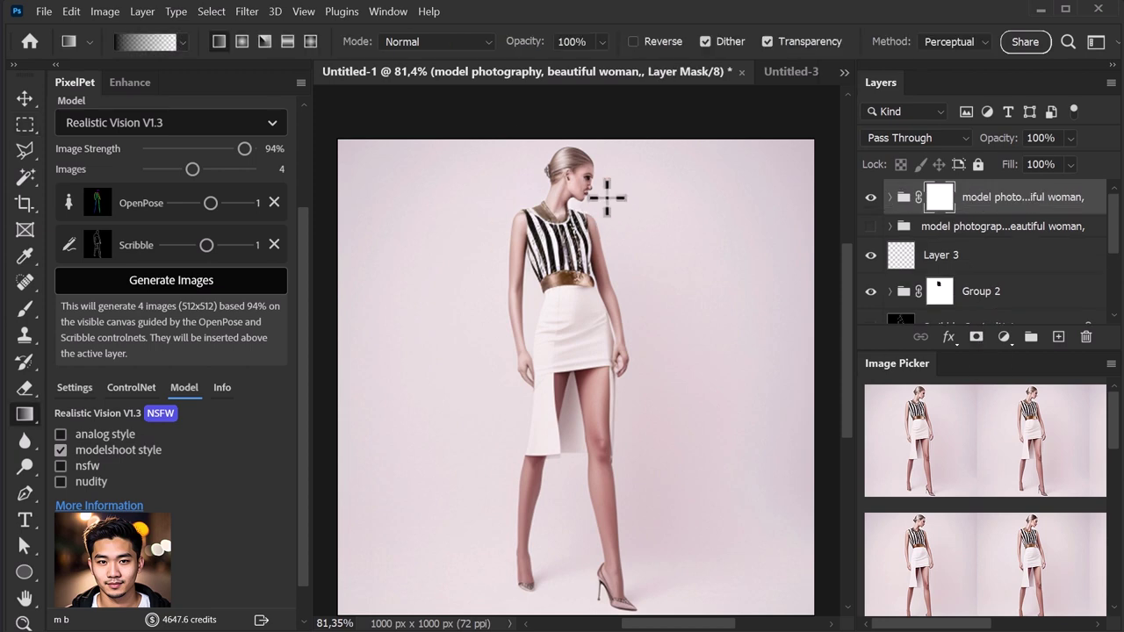
{"action": "key", "text": "z"}
{"action": "left_click_drag", "start_coordinate": [546, 211], "coordinate": [581, 213]}
{"action": "left_click_drag", "start_coordinate": [605, 264], "coordinate": [567, 269]}
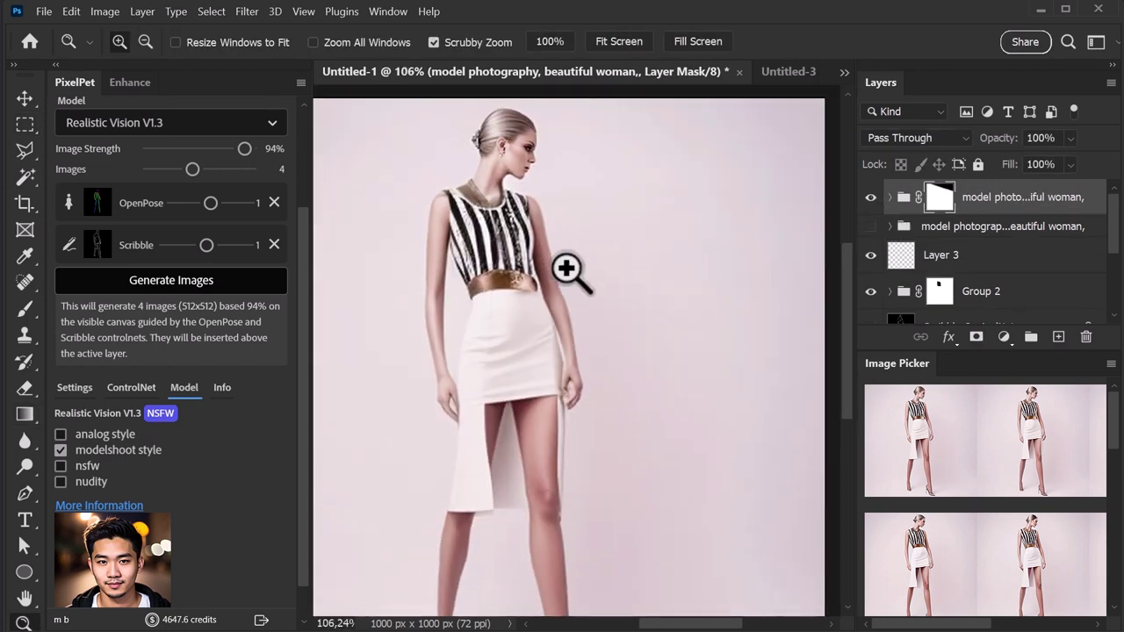
Try generating 4 variants of the selected striped top at 90% image strength, and delete the resulting group.
{"action": "key", "text": "m"}
{"action": "left_click_drag", "start_coordinate": [406, 175], "coordinate": [591, 302]}
{"action": "left_click_drag", "start_coordinate": [247, 149], "coordinate": [242, 148]}
{"action": "left_click", "coordinate": [211, 363]}
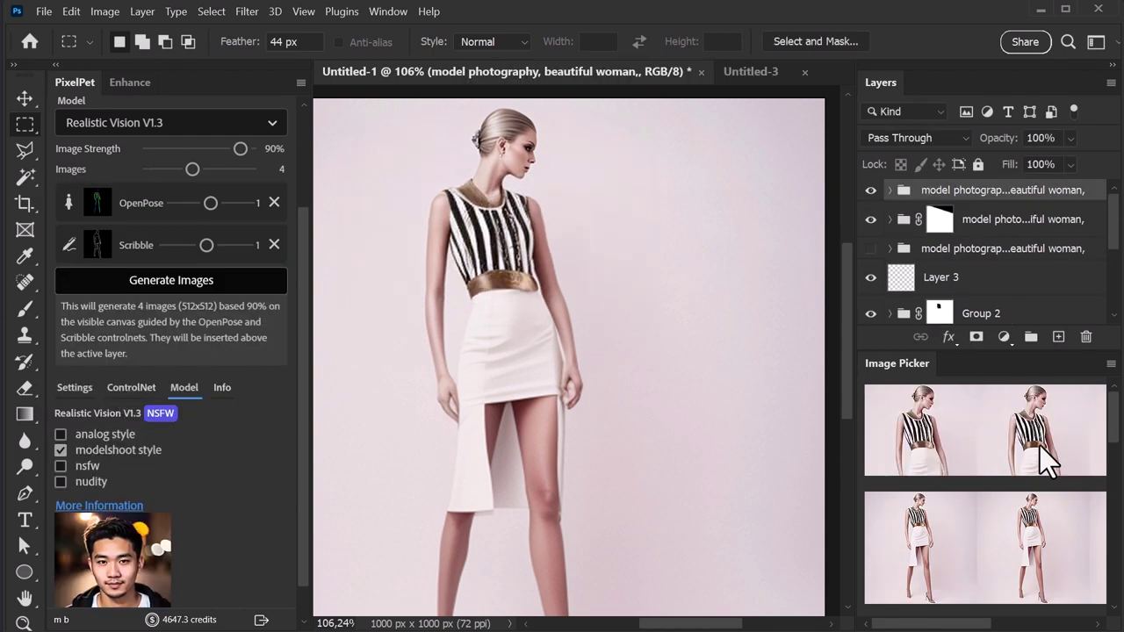
{"action": "left_click", "coordinate": [1086, 337]}
Paint on the new group's mask with 50 px and 30 px brushes to restore the underlying striped top and belt.
{"action": "key", "text": "b"}
{"action": "scroll", "coordinate": [476, 213], "scroll_direction": "up", "scroll_amount": 3}
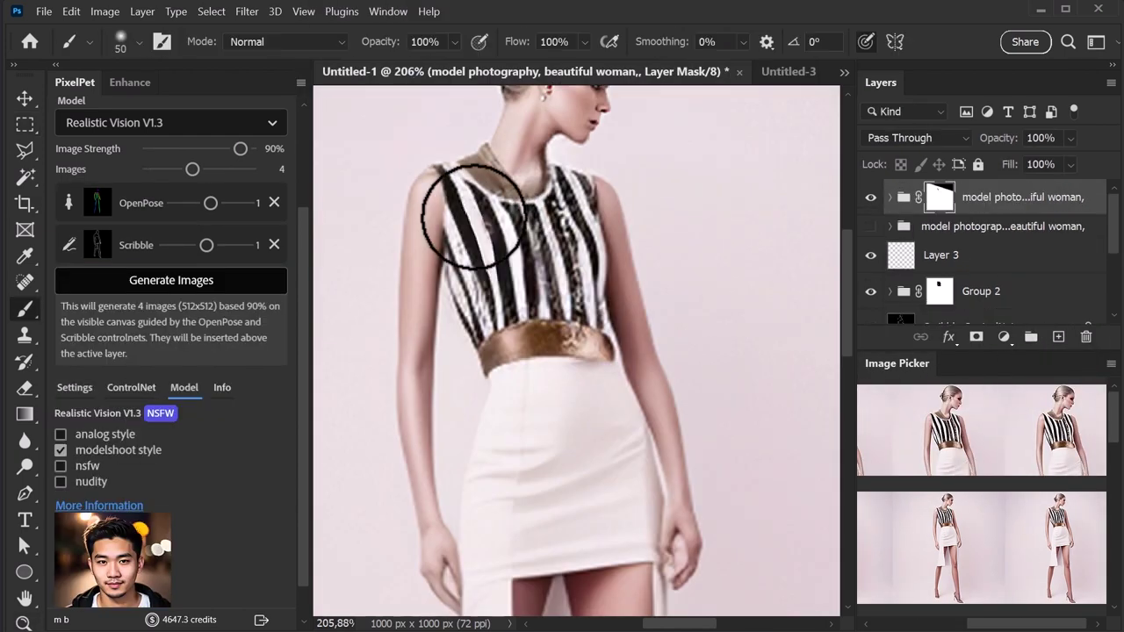
{"action": "mouse_move", "coordinate": [586, 297]}
{"action": "left_mouse_down"}
{"action": "mouse_move", "coordinate": [502, 337]}
{"action": "mouse_move", "coordinate": [464, 216]}
{"action": "mouse_move", "coordinate": [486, 167]}
{"action": "mouse_move", "coordinate": [499, 168]}
{"action": "left_mouse_up"}
{"action": "left_click_drag", "start_coordinate": [602, 249], "coordinate": [588, 203]}
{"action": "key", "text": "bracketleft"}
{"action": "key", "text": "bracketleft"}
{"action": "left_click_drag", "start_coordinate": [544, 388], "coordinate": [521, 243]}
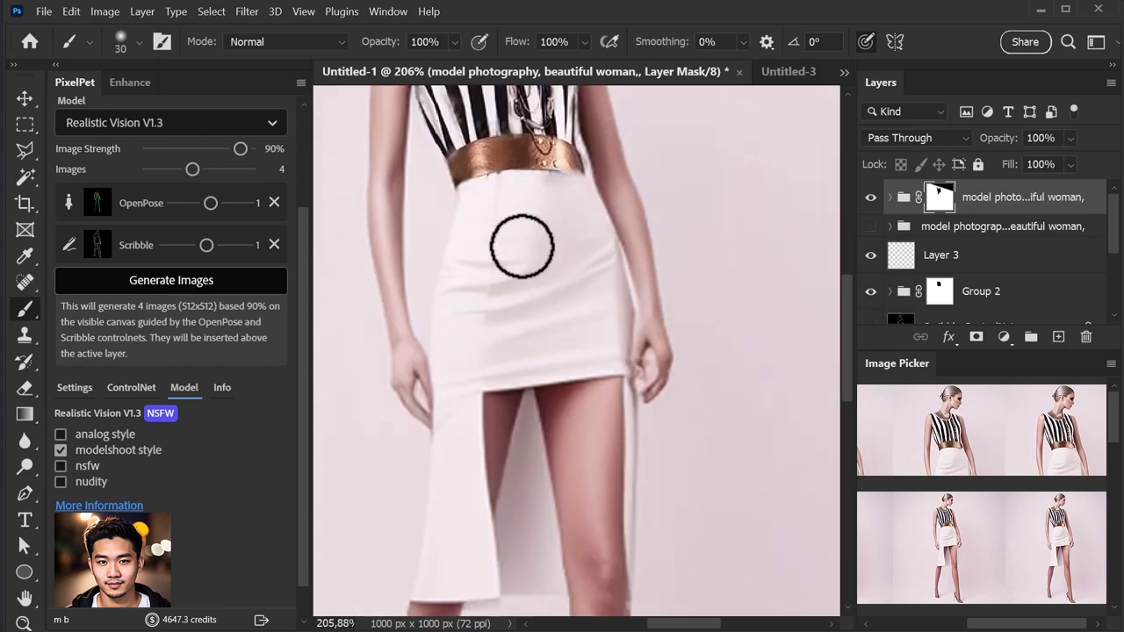
Examine the blended top, skirt and full figure at 100% zoom.
{"action": "key", "text": "ctrl+1"}
{"action": "left_click_drag", "start_coordinate": [571, 332], "coordinate": [595, 389]}
{"action": "left_click_drag", "start_coordinate": [508, 230], "coordinate": [552, 203]}
{"action": "left_click_drag", "start_coordinate": [524, 307], "coordinate": [509, 268]}
{"action": "key", "text": "ctrl+1"}
{"action": "left_click_drag", "start_coordinate": [594, 272], "coordinate": [589, 335]}
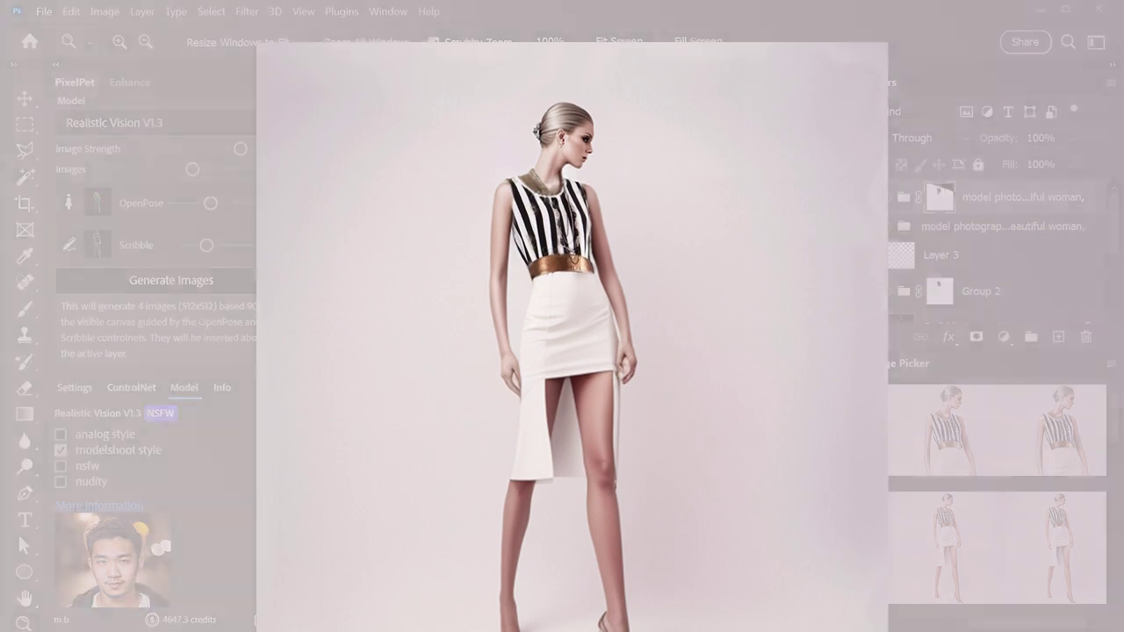